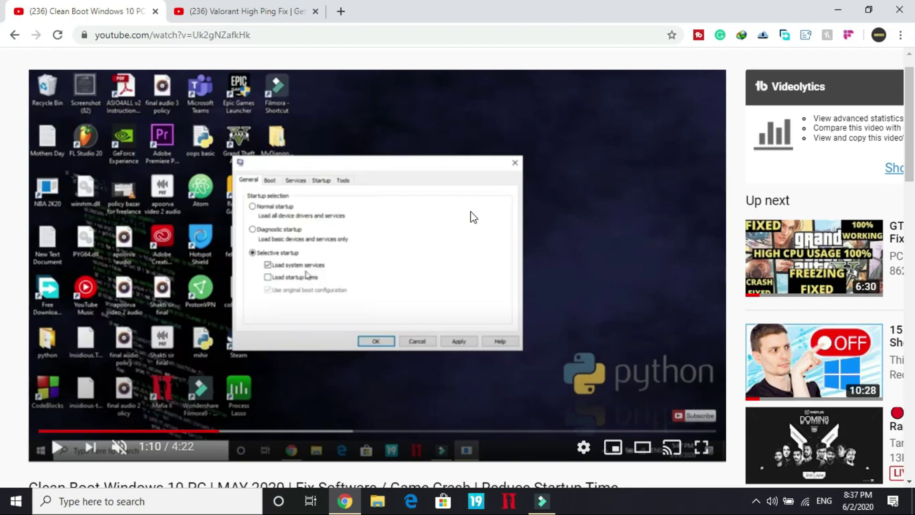
Launch the NVIDIA Control Panel from the desktop's right-click menu.
scroll(473, 217, down, 1)
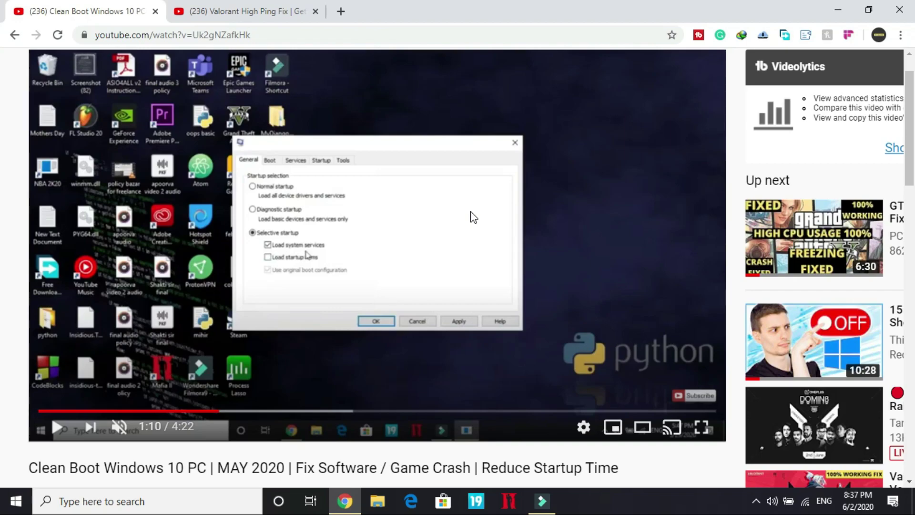
scroll(296, 223, up, 1)
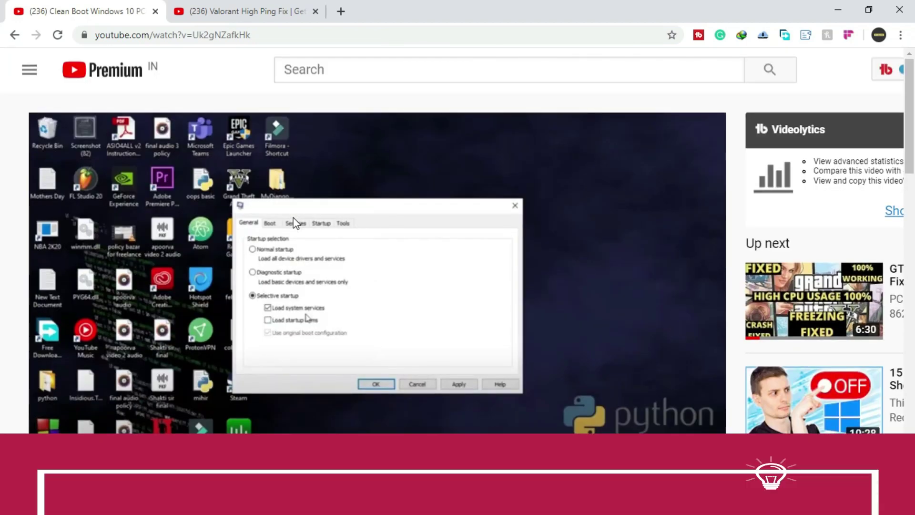
scroll(296, 223, down, 1)
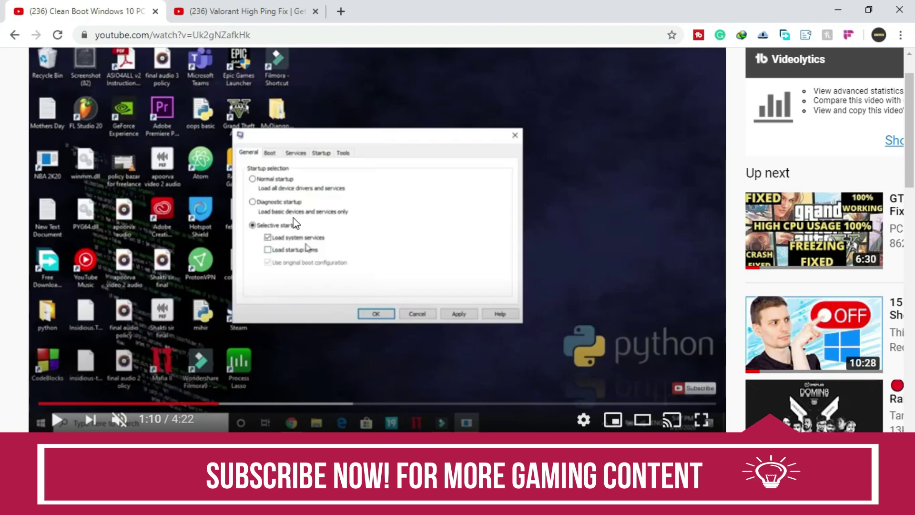
scroll(295, 223, down, 1)
scroll(296, 223, up, 1)
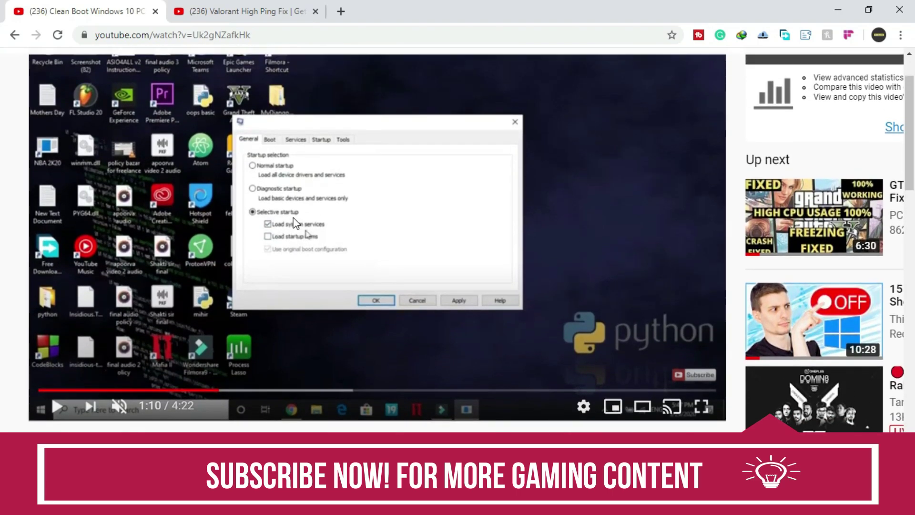
scroll(296, 197, up, 1)
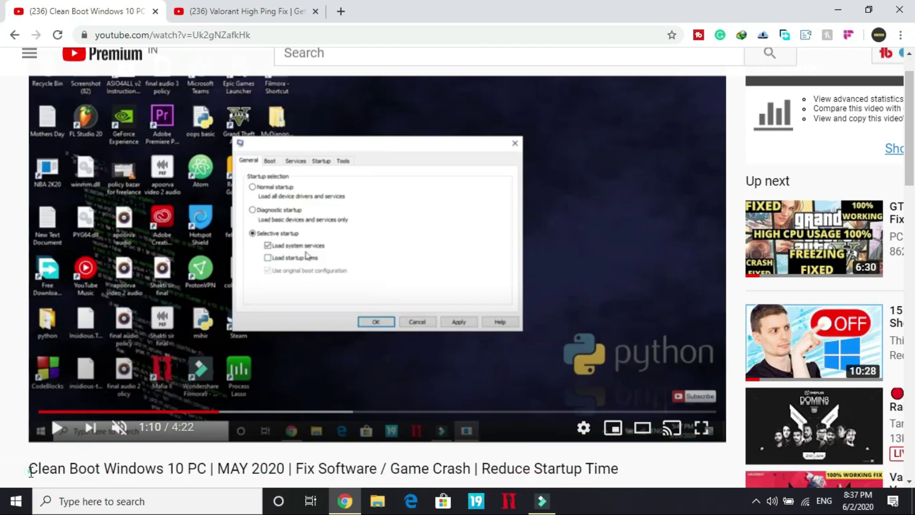
drag(30, 472, 231, 473)
click(231, 473)
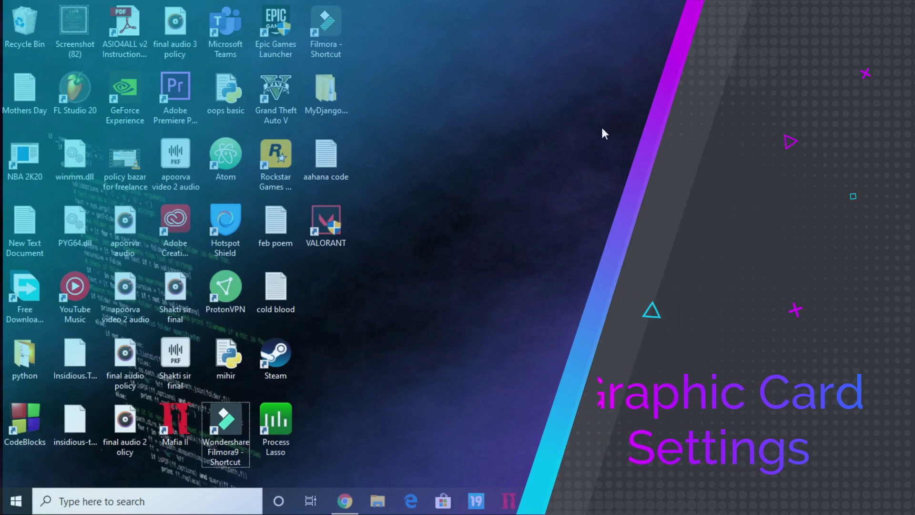
right_click(601, 125)
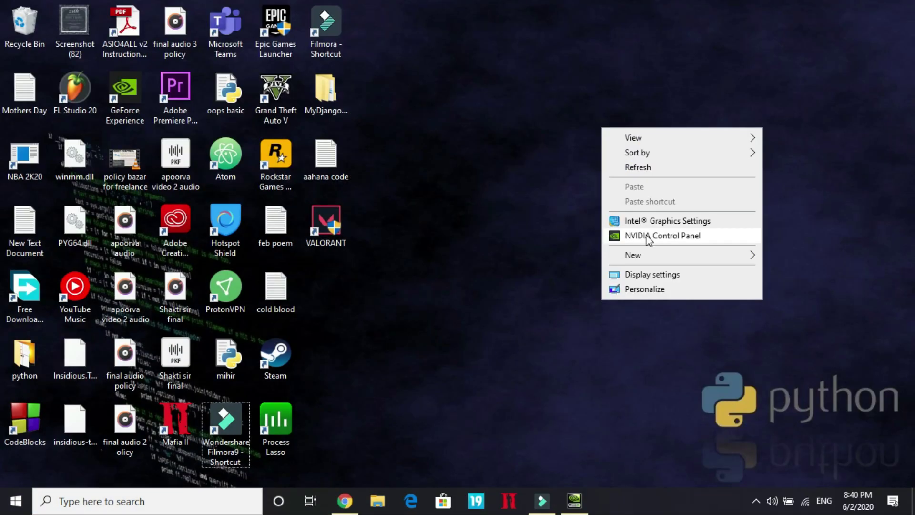
click(646, 238)
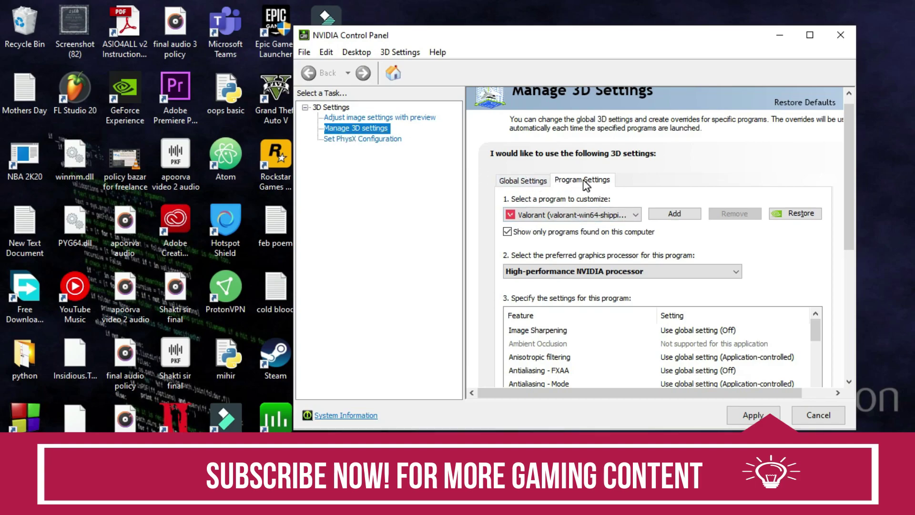
click(514, 182)
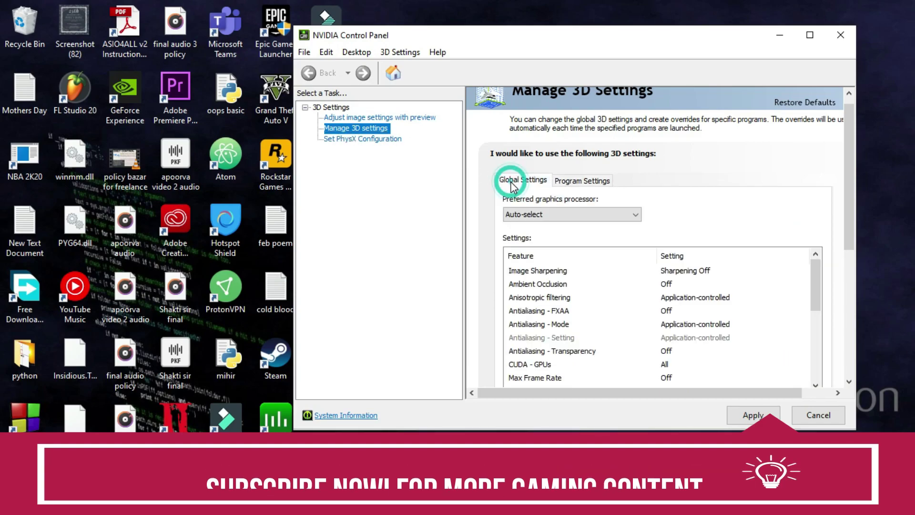
click(590, 182)
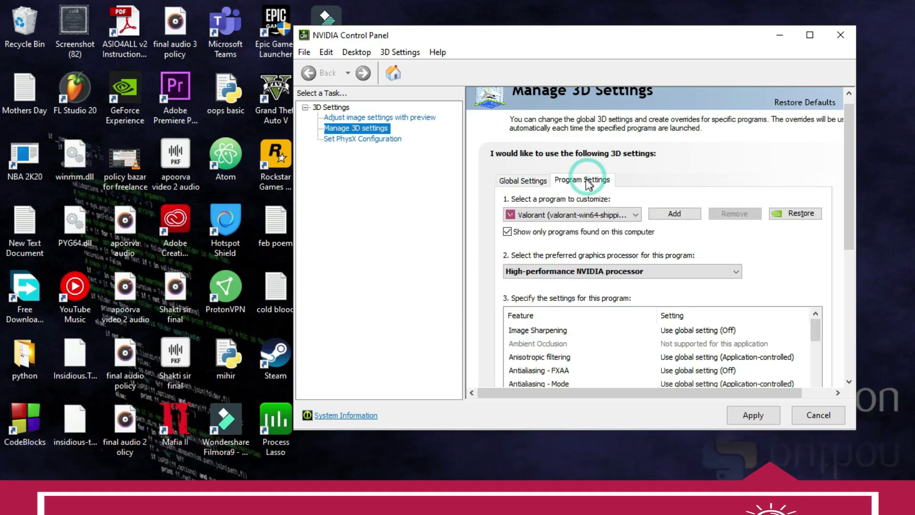
click(630, 215)
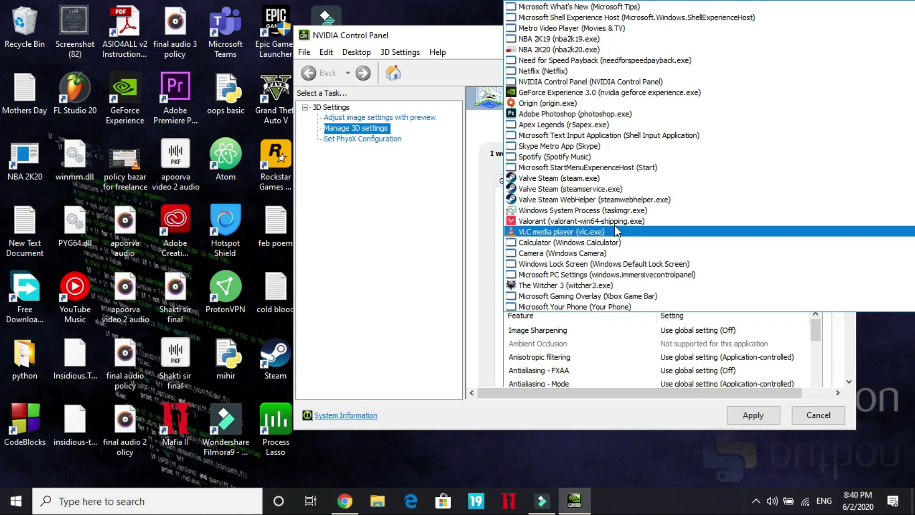
click(485, 231)
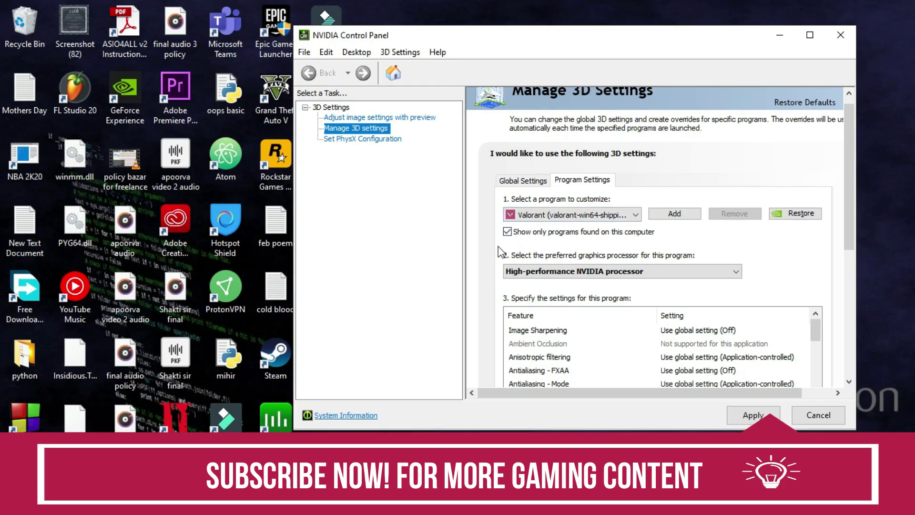
Set Valorant's preferred graphics processor to High-performance NVIDIA processor.
click(525, 272)
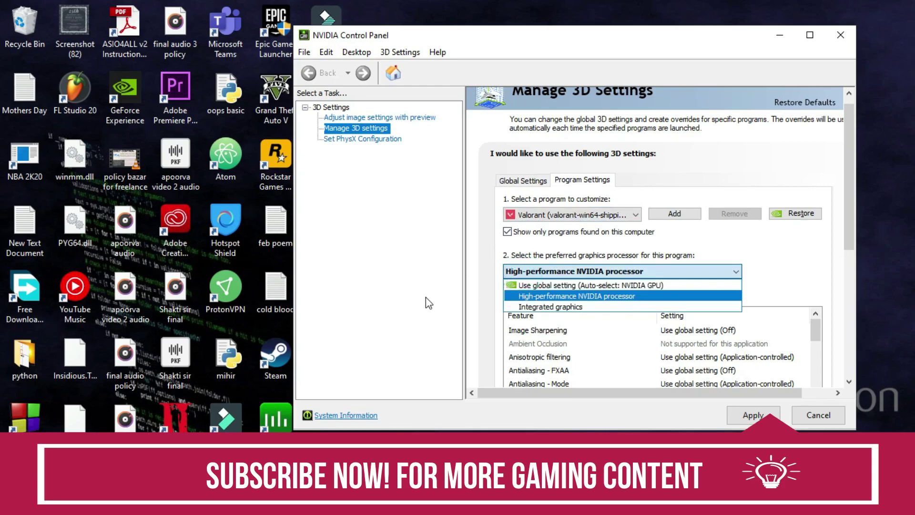
click(525, 297)
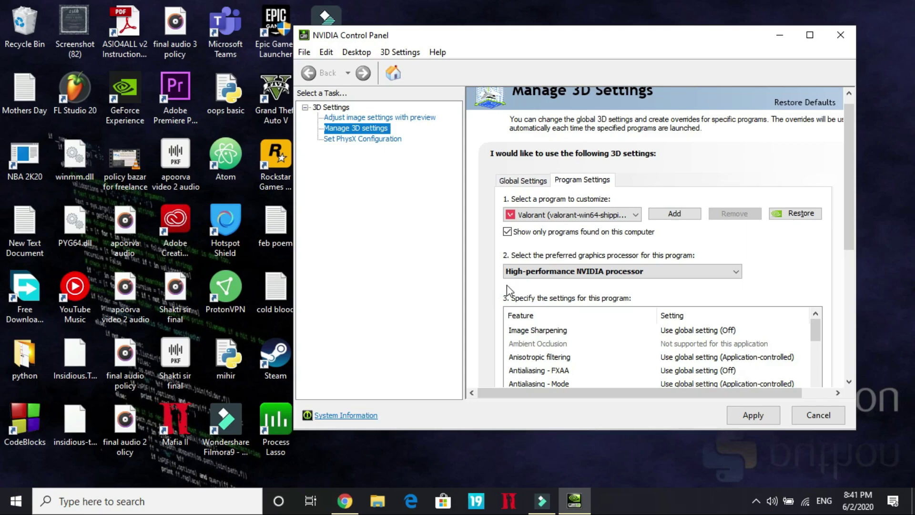
click(543, 281)
click(537, 296)
click(562, 281)
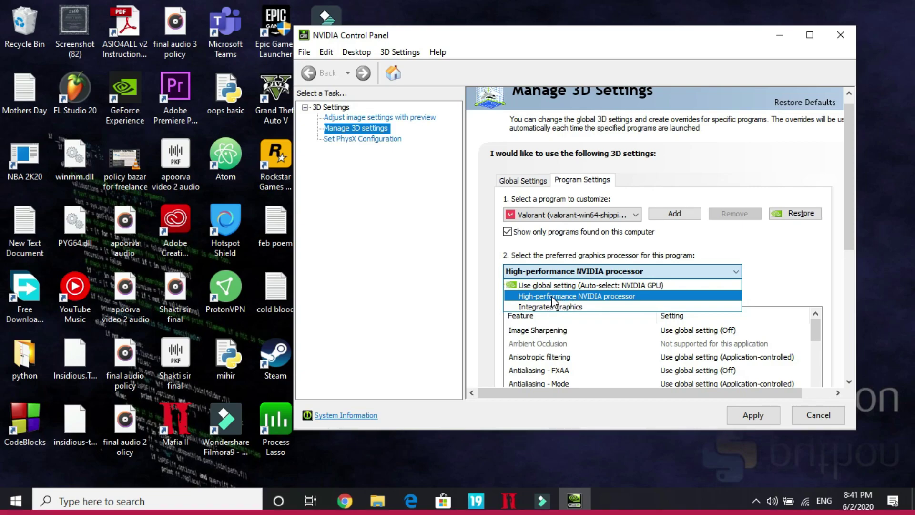
click(564, 298)
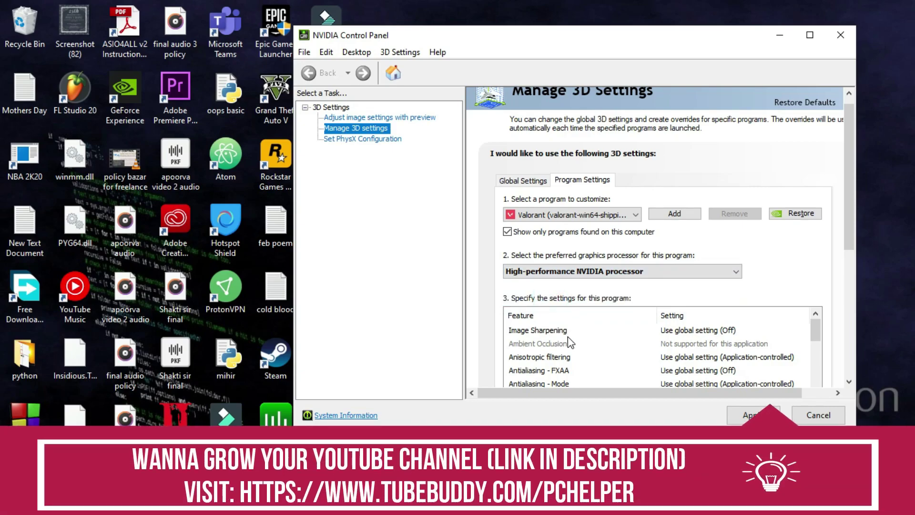
scroll(568, 336, down, 5)
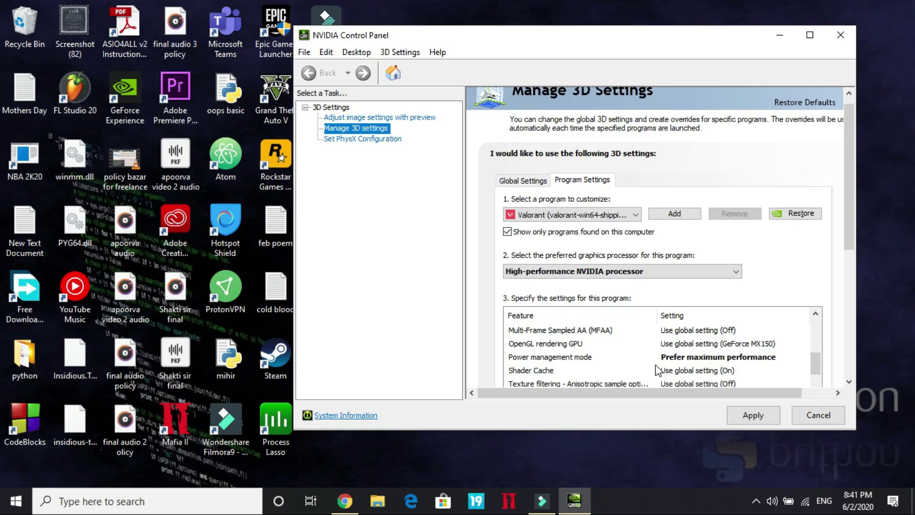
Apply the Valorant 3D settings and view the Global Settings tab.
click(759, 416)
click(515, 181)
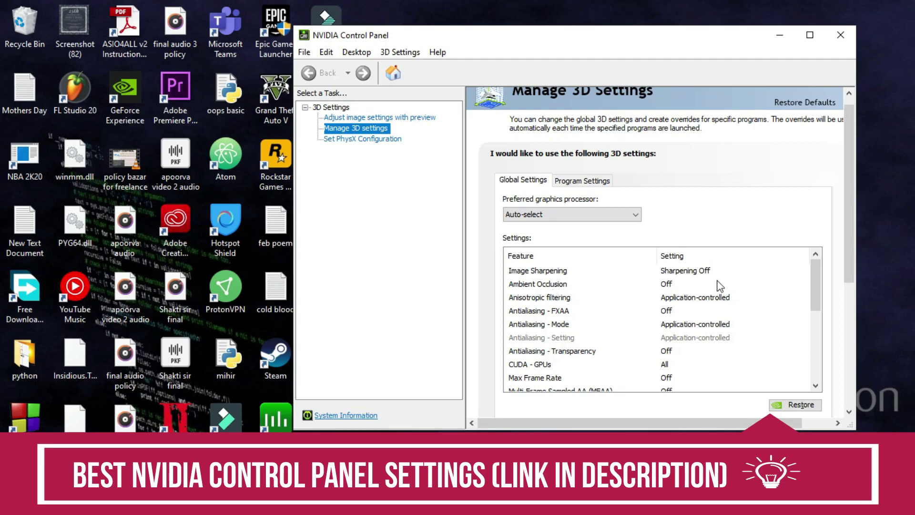
scroll(578, 249, down, 2)
scroll(578, 250, up, 2)
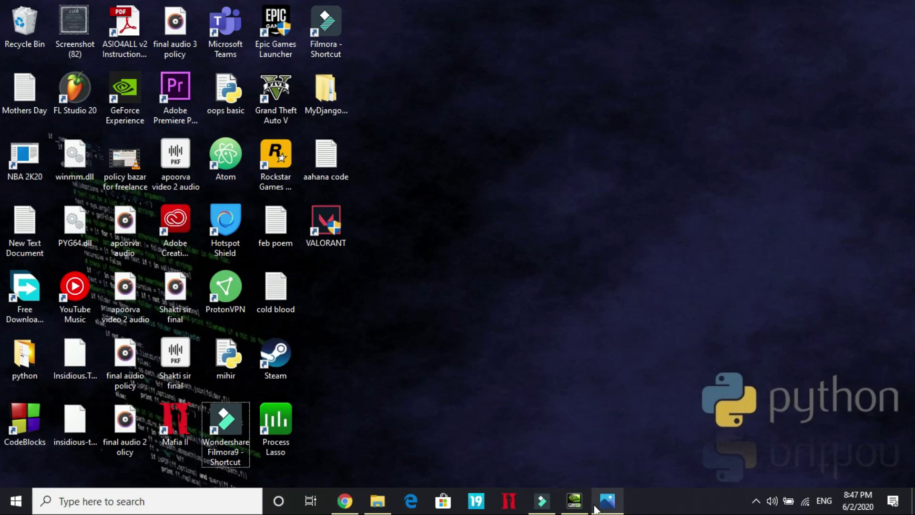
View the Valorant video settings screenshot in Photos, then dismiss it.
click(617, 507)
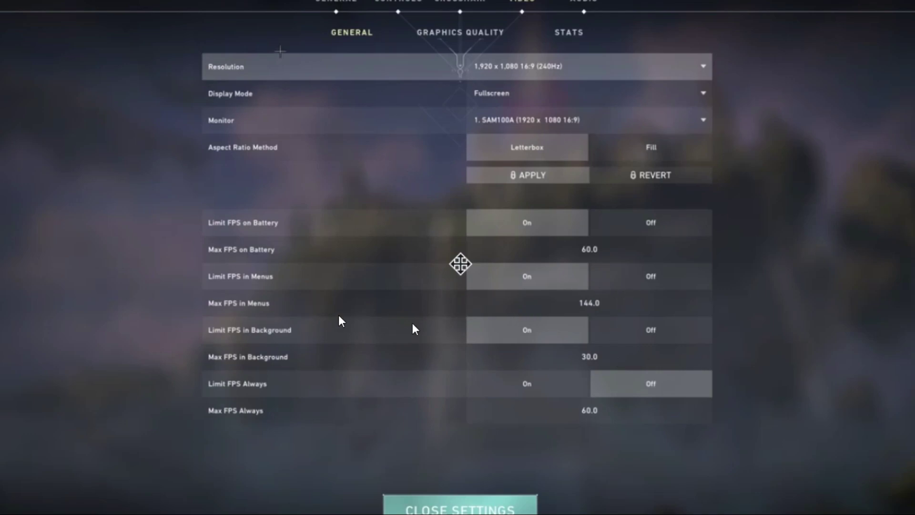
click(599, 298)
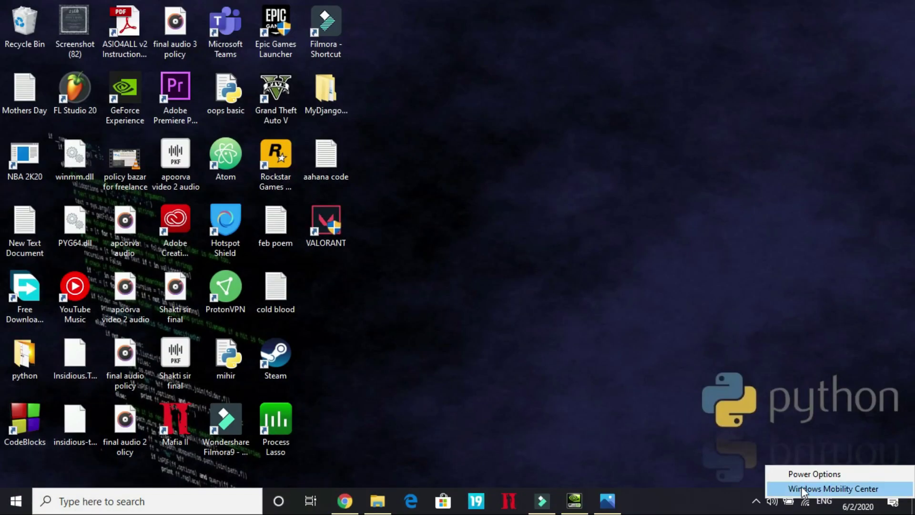
click(807, 473)
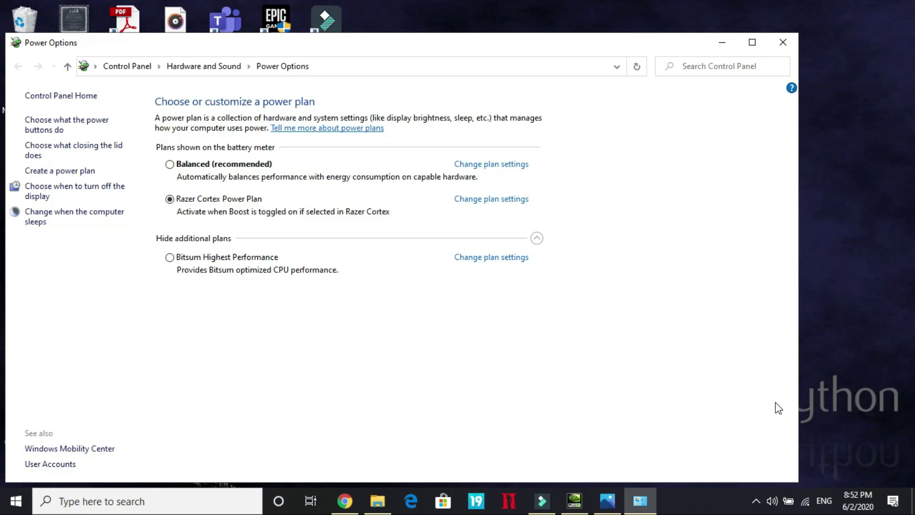
click(225, 165)
click(207, 200)
click(774, 45)
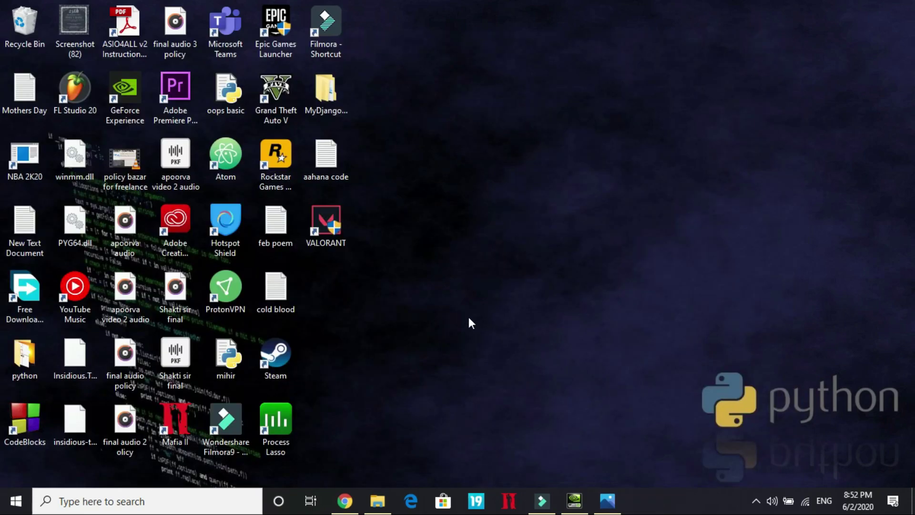
click(344, 501)
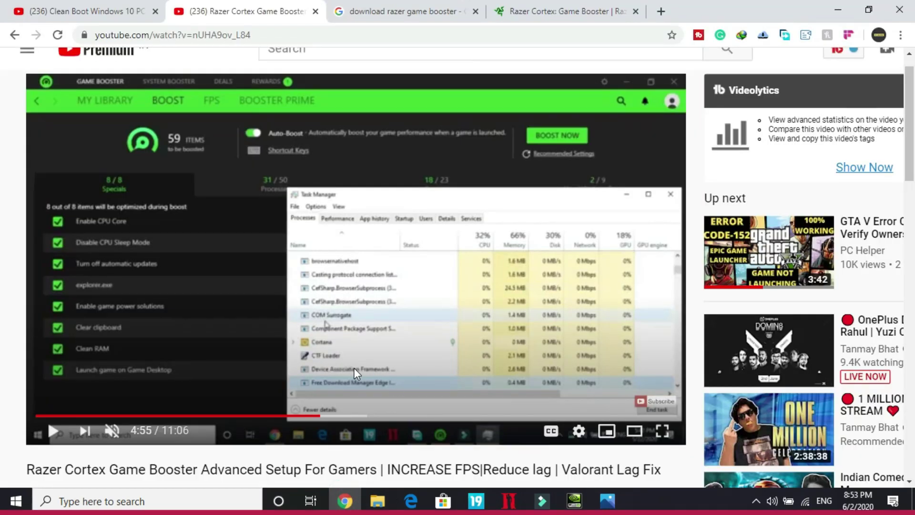
scroll(354, 368, down, 1)
scroll(353, 370, up, 1)
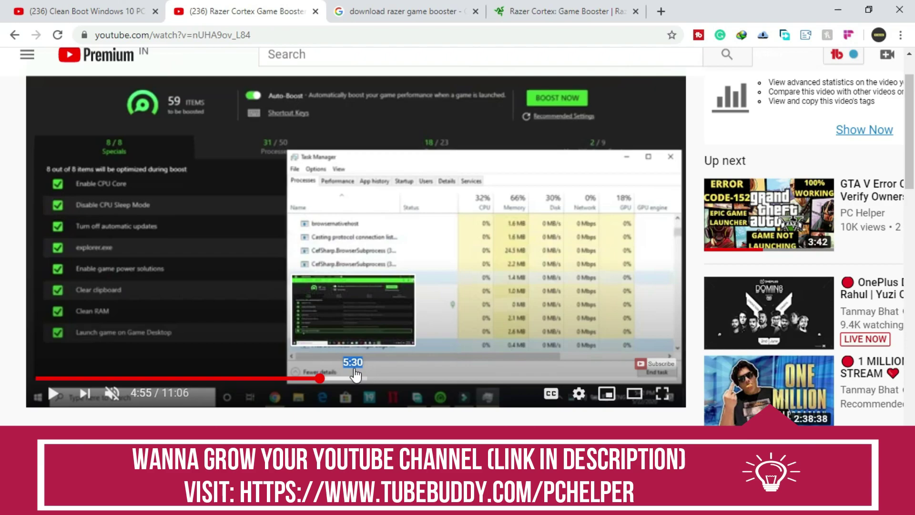
scroll(355, 377, up, 1)
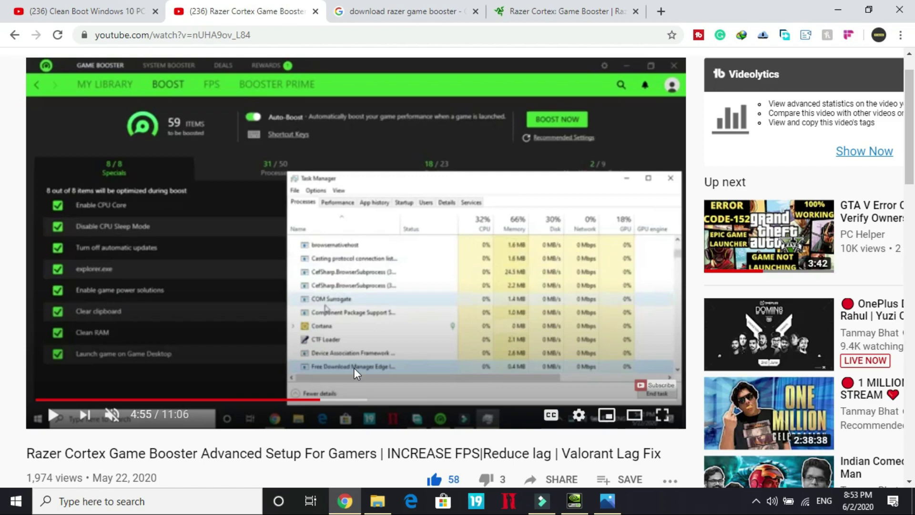
scroll(353, 368, down, 3)
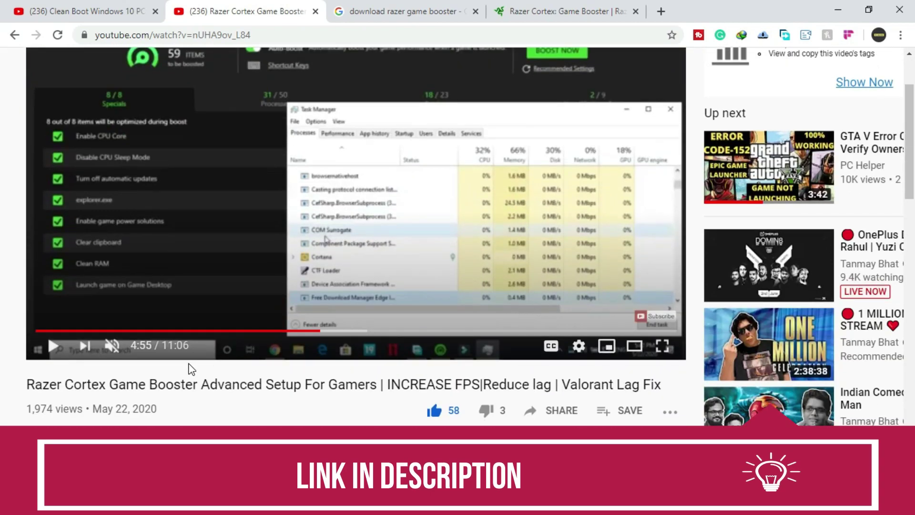
scroll(94, 378, up, 2)
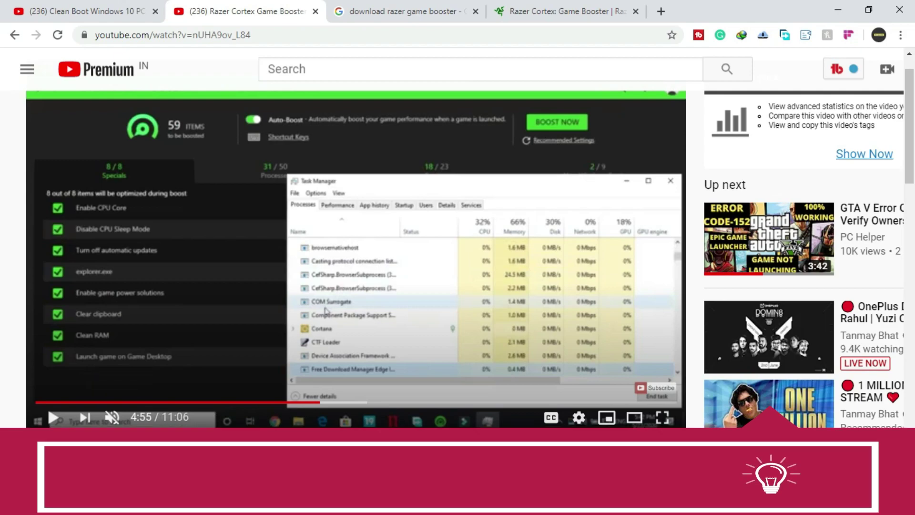
scroll(148, 465, up, 1)
scroll(149, 466, down, 1)
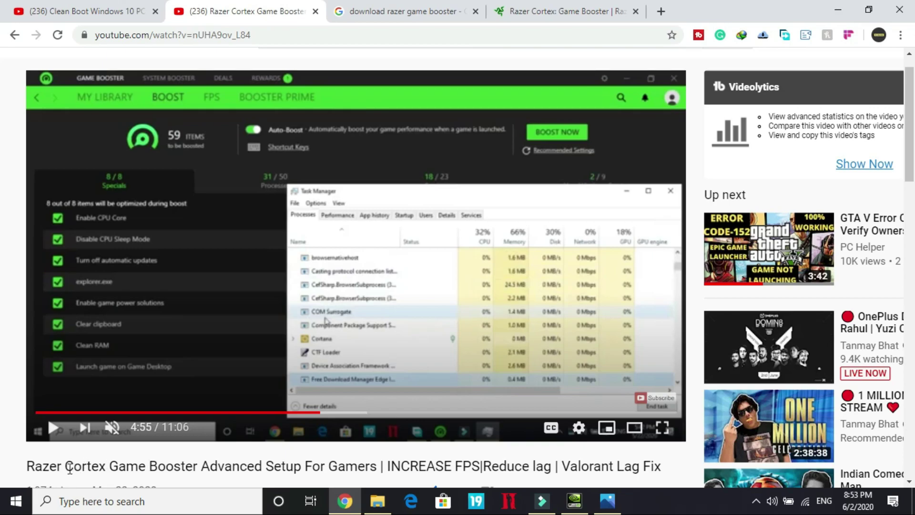
drag(27, 465, 387, 466)
scroll(386, 466, down, 2)
scroll(385, 466, up, 1)
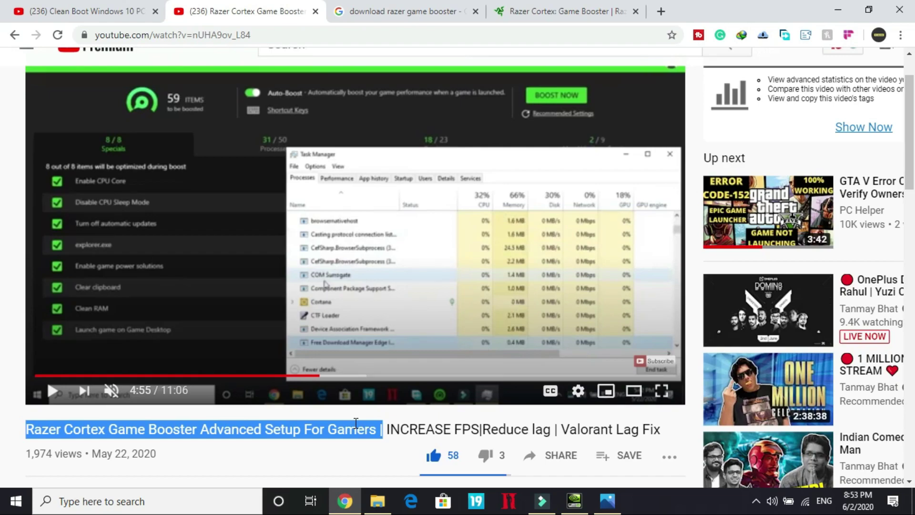
scroll(314, 218, up, 1)
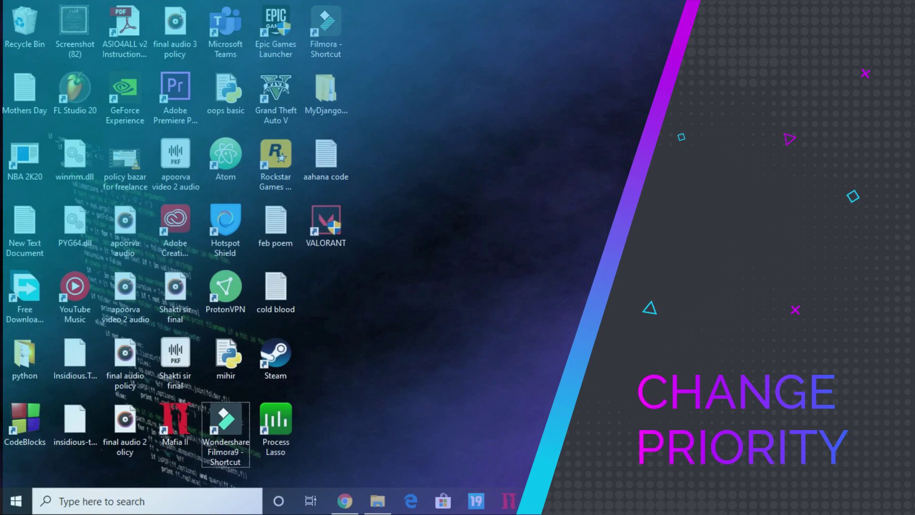
Launch Task Manager from the taskbar and expand Wondershare Filmora9's child processes.
right_click(705, 501)
click(754, 437)
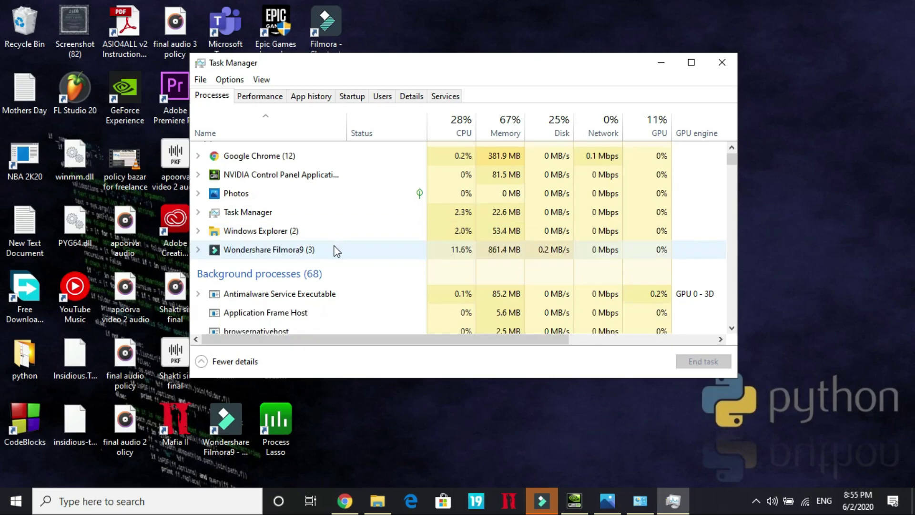
click(660, 65)
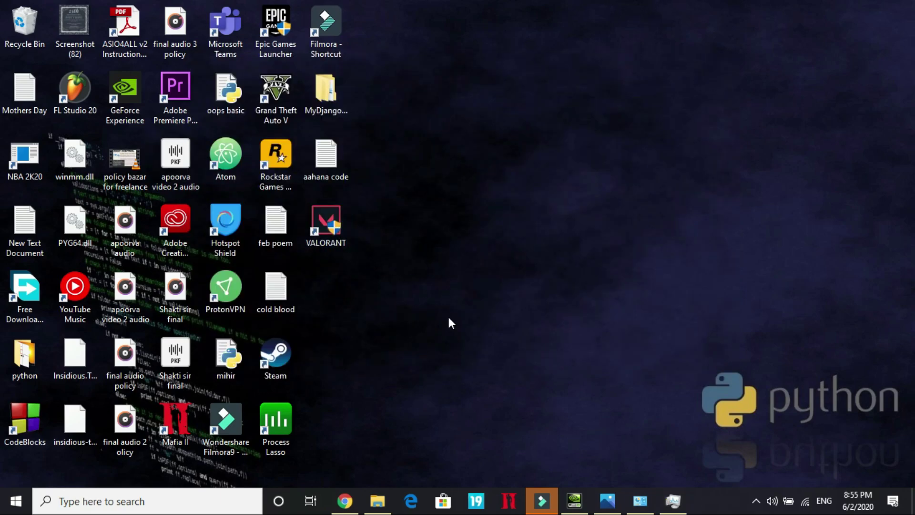
click(673, 501)
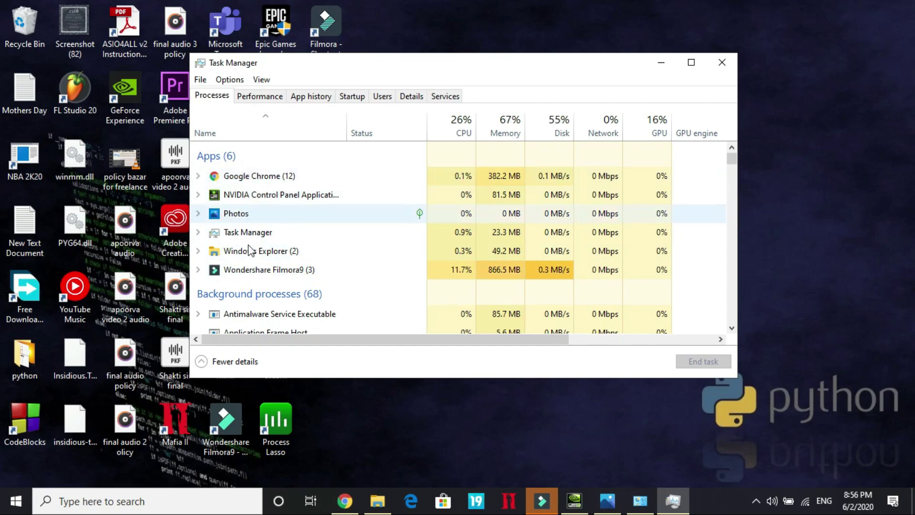
right_click(231, 271)
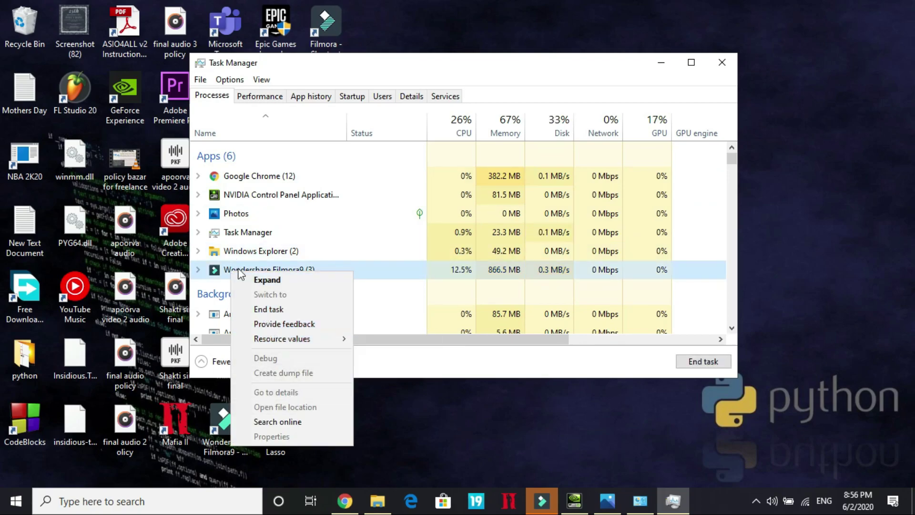
click(208, 278)
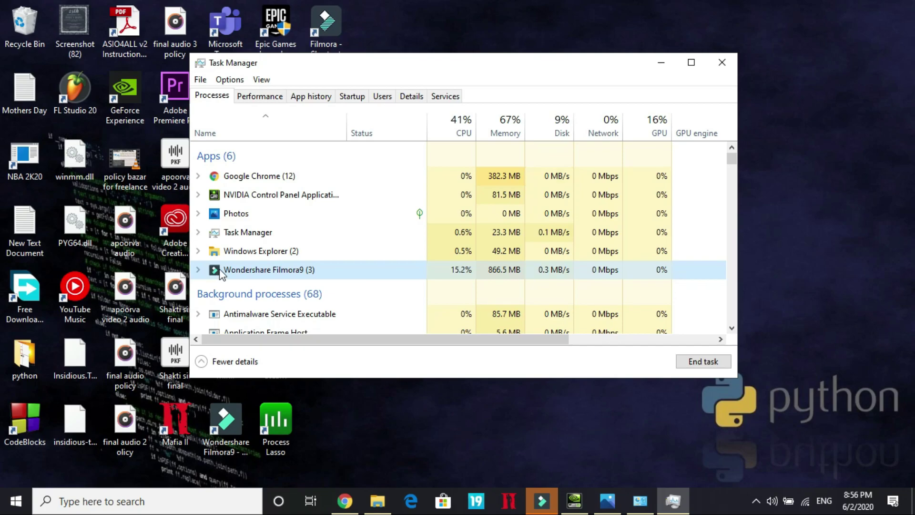
right_click(218, 270)
click(207, 276)
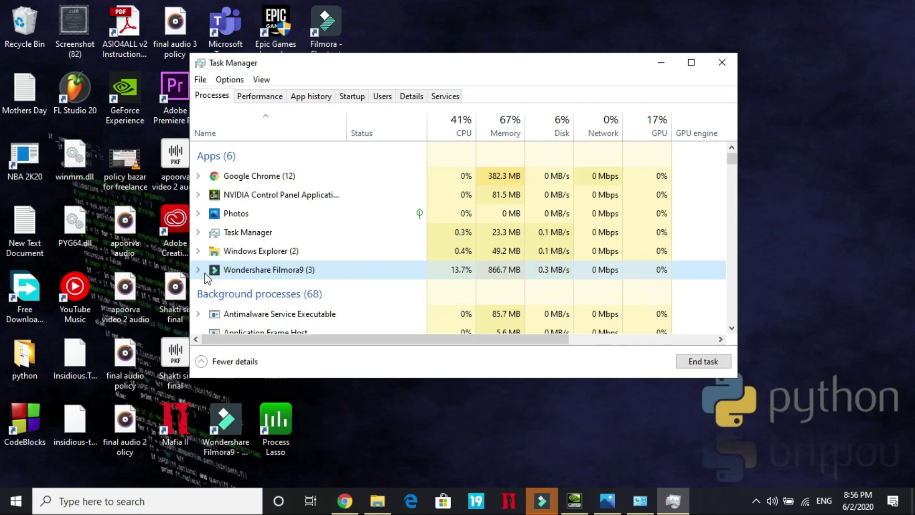
click(201, 271)
Set GaThread.exe to Realtime priority from its Details entry.
right_click(249, 301)
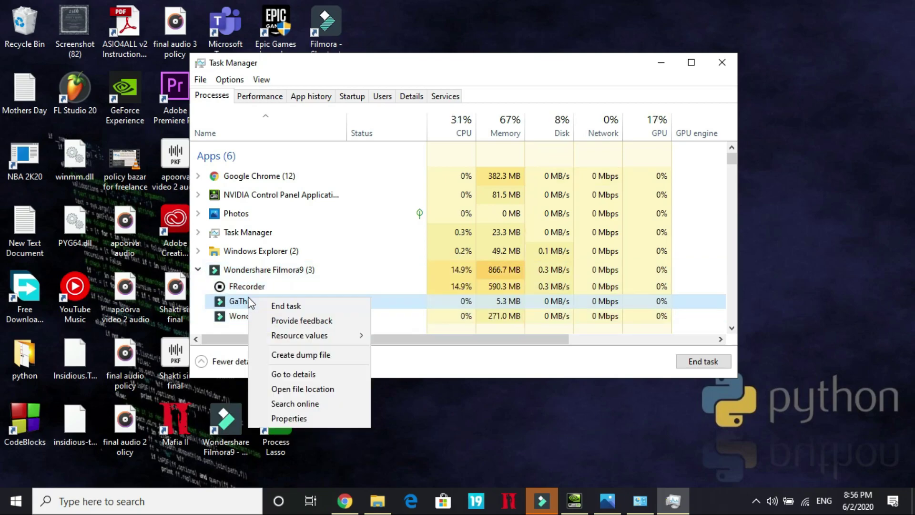
click(286, 373)
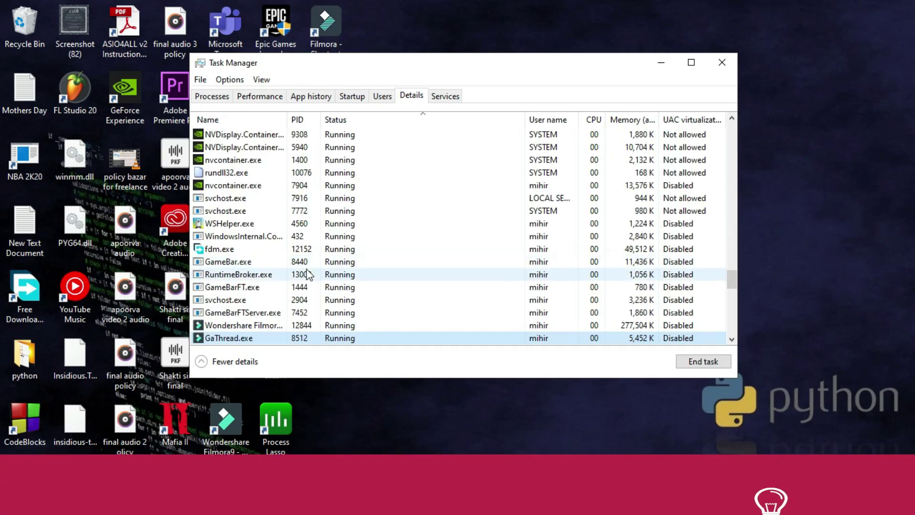
right_click(238, 294)
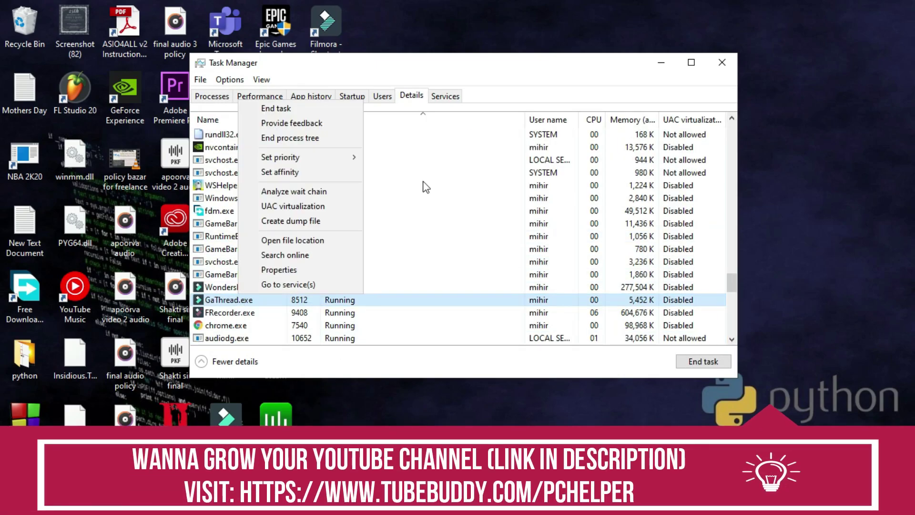
mouse_move(339, 155)
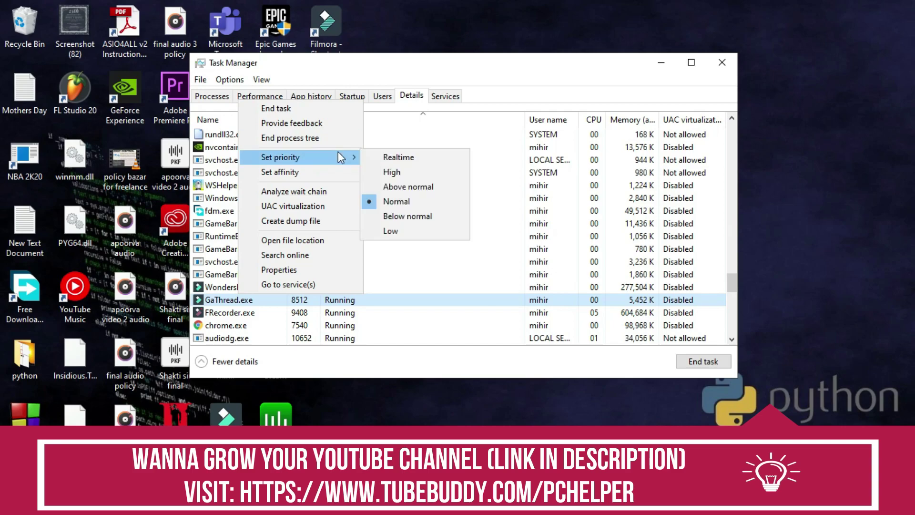
click(406, 158)
click(473, 270)
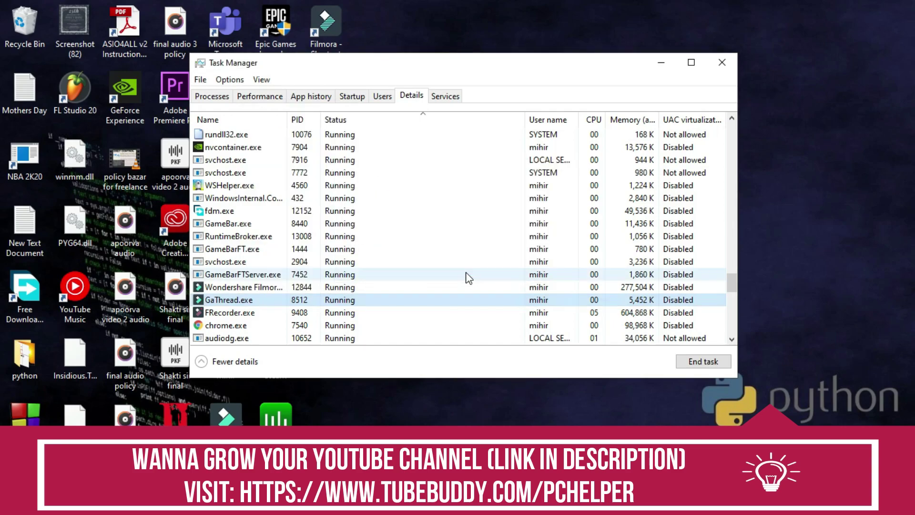
Set Wondershare Filmora9.exe to Realtime priority and close Task Manager.
right_click(273, 288)
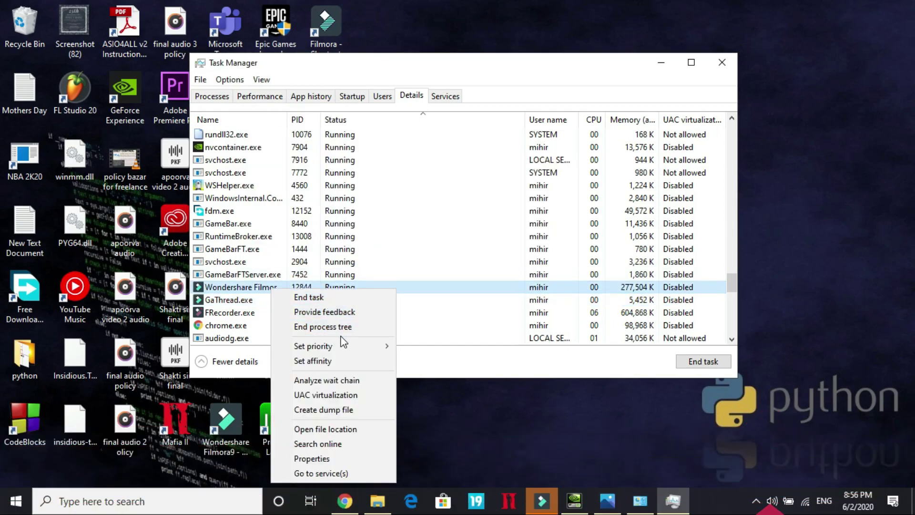
mouse_move(343, 344)
click(426, 346)
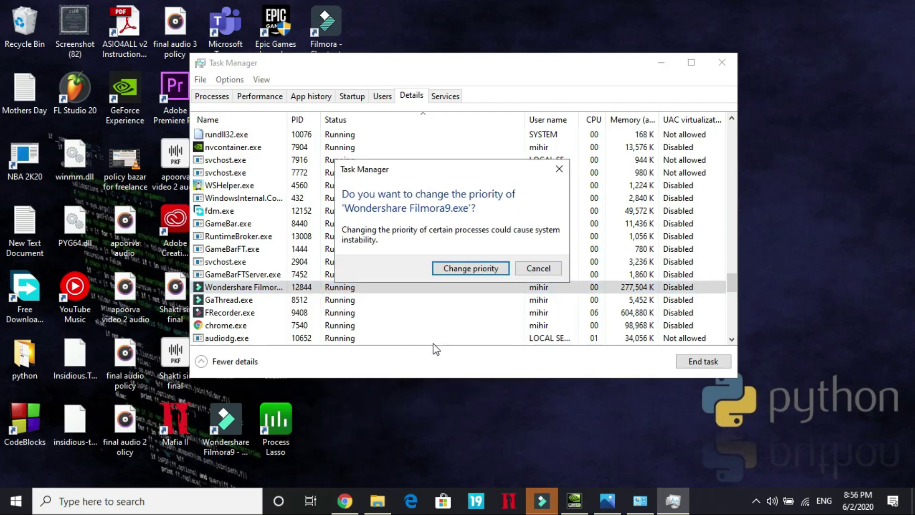
click(474, 268)
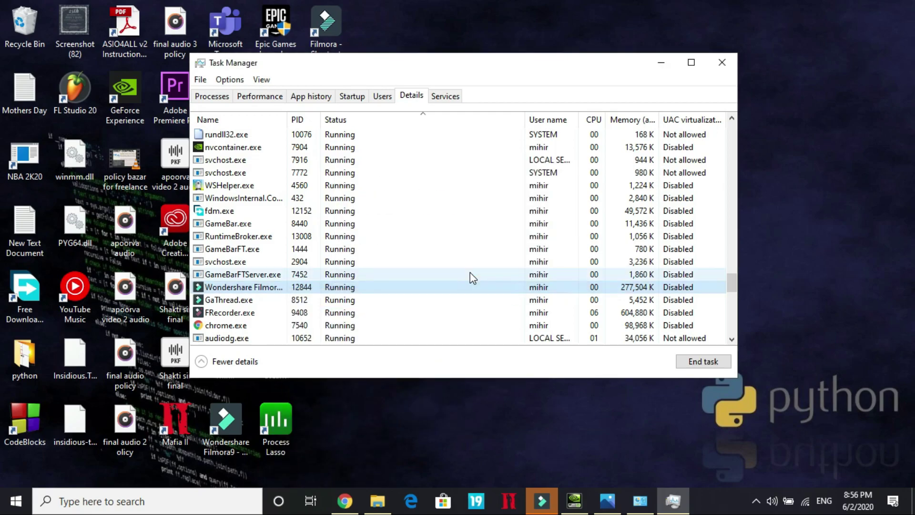
click(722, 62)
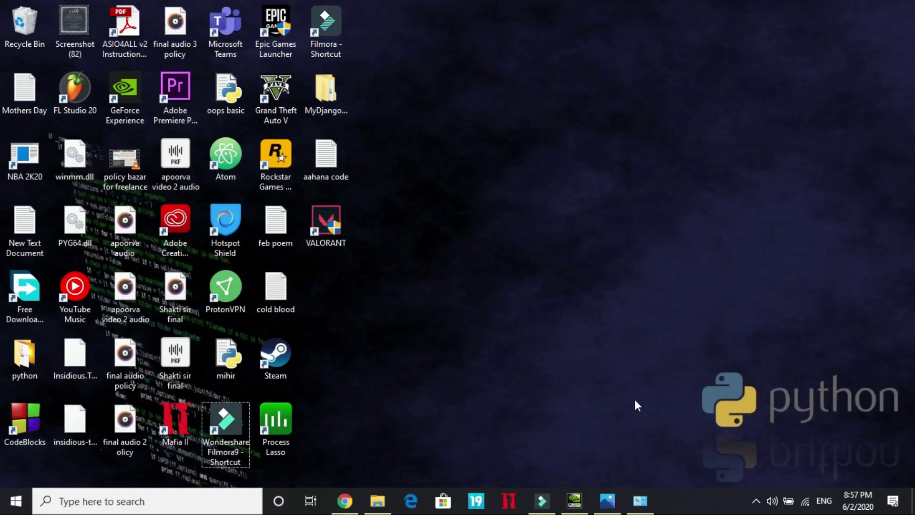
Open the Performance visual effects options via This PC's Advanced system settings.
click(377, 500)
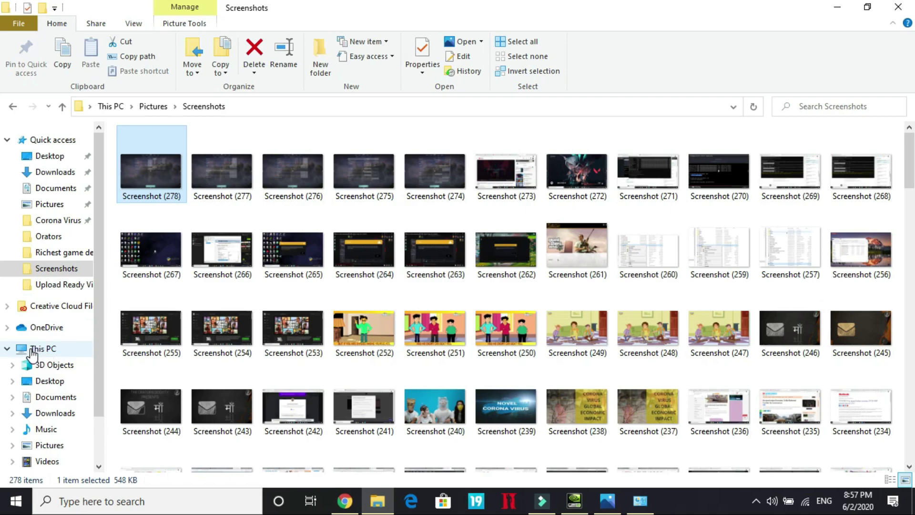
right_click(32, 354)
click(67, 335)
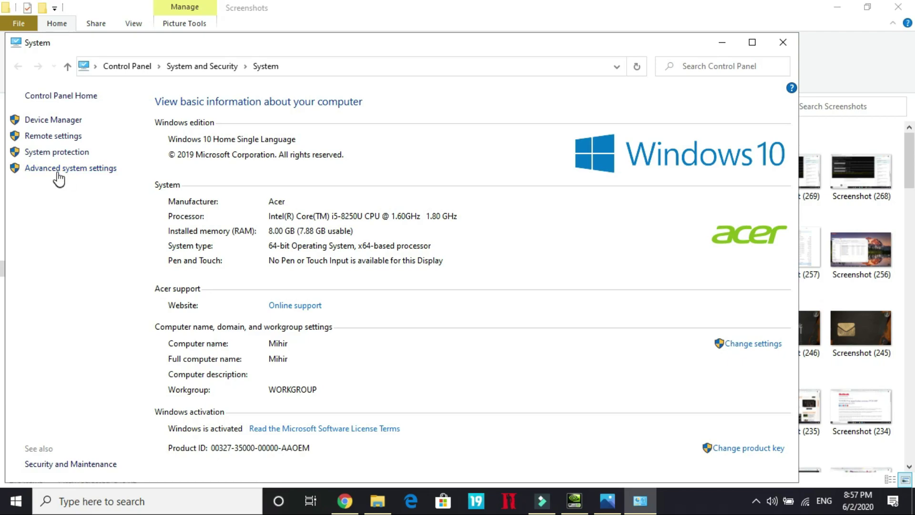
click(47, 169)
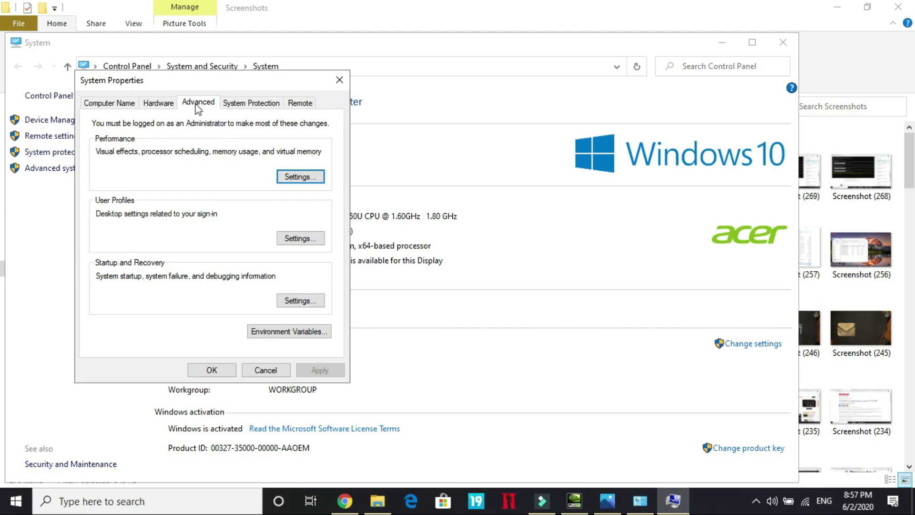
click(295, 178)
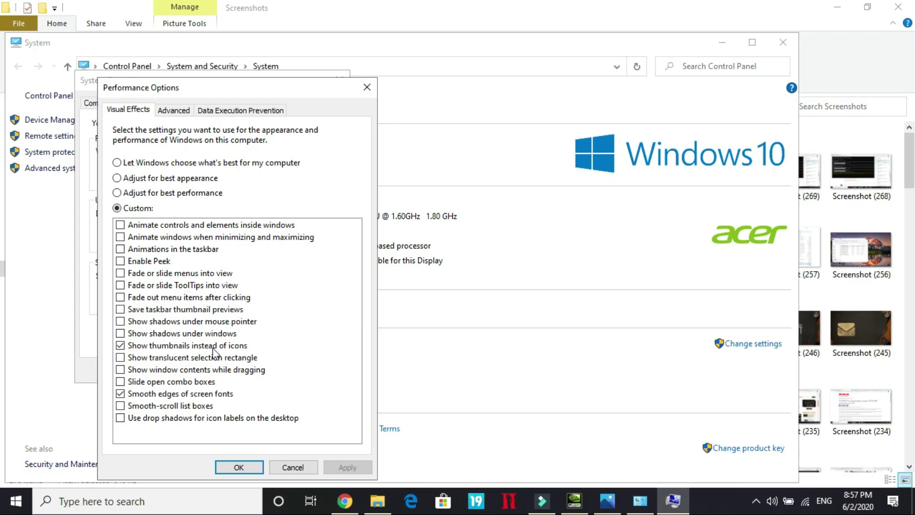
Save Custom visual effects keeping only thumbnails and smooth fonts, and close System windows.
click(239, 467)
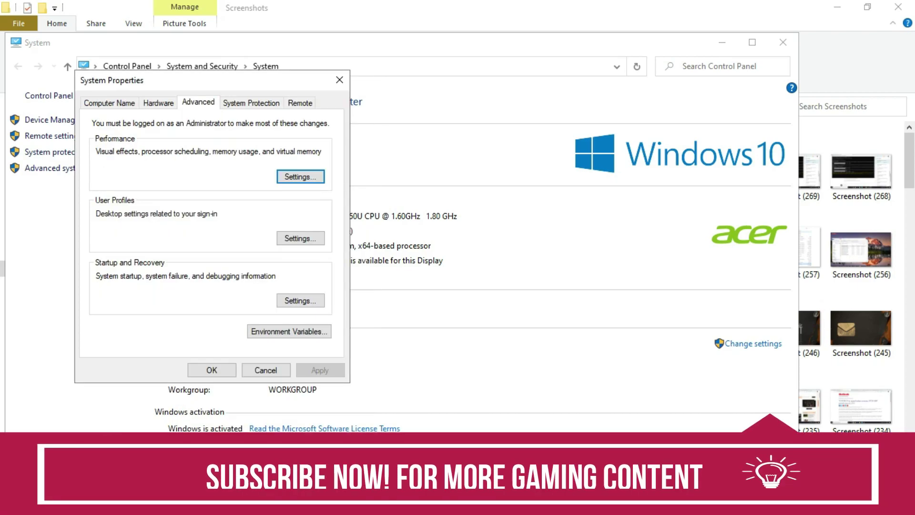
click(211, 370)
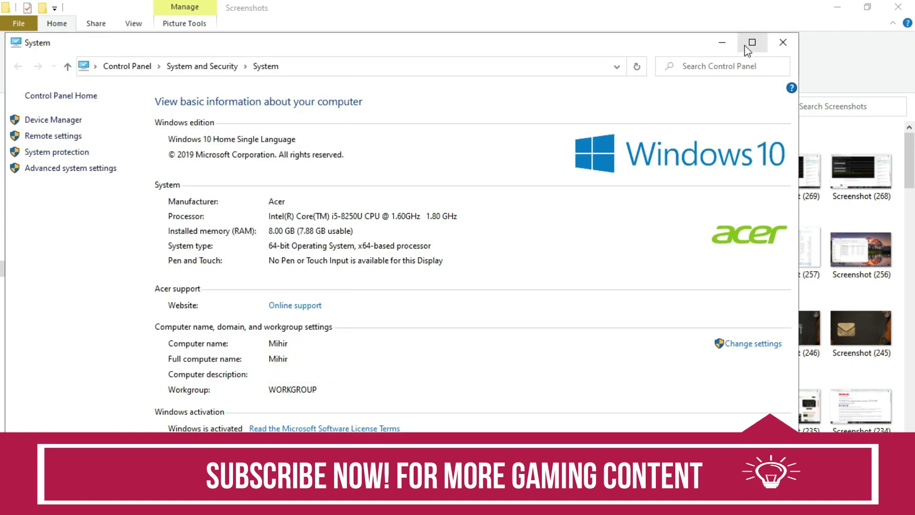
click(782, 41)
Open the System32 temp folder by running 'temp' from the Run dialog.
click(837, 7)
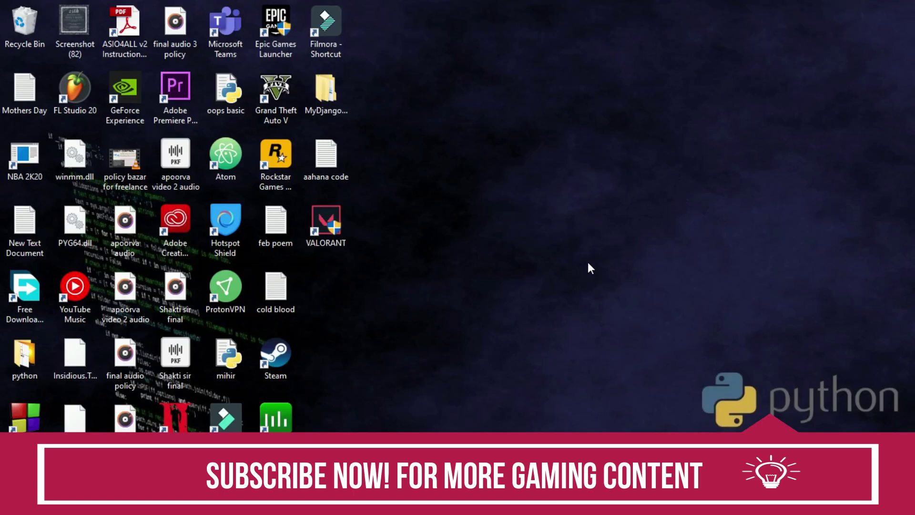
key(super)
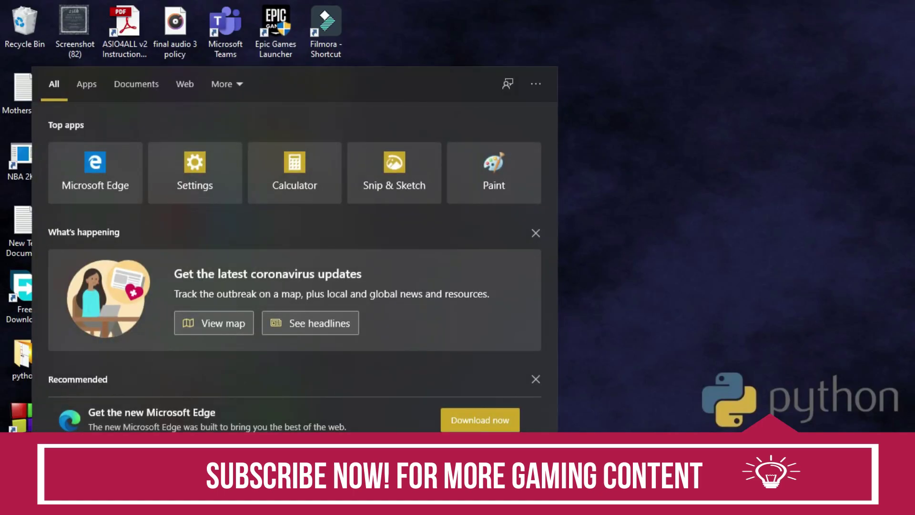
text(run)
key(Return)
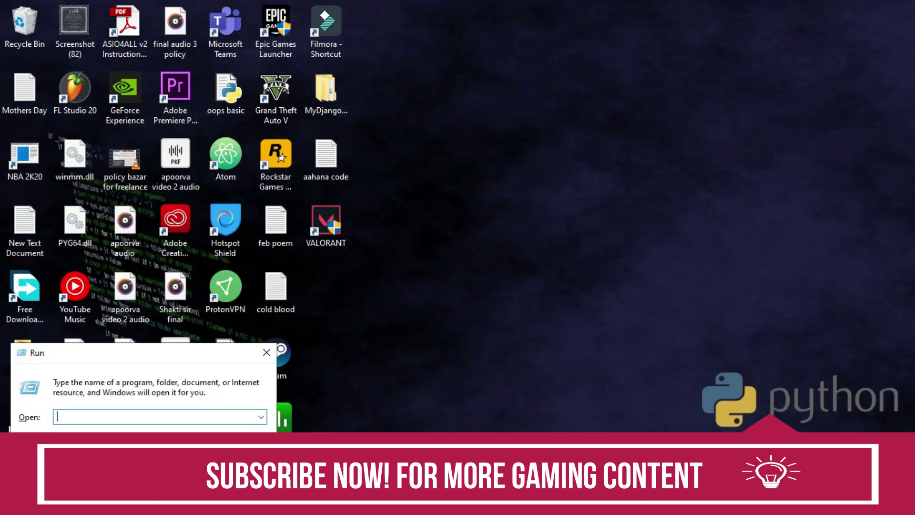
text(temp)
key(Return)
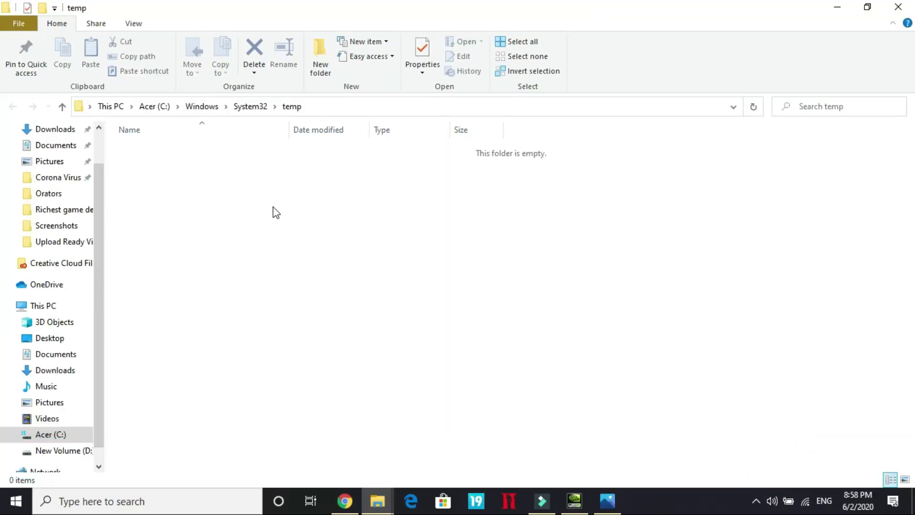
click(263, 259)
Close the System32 temp folder and open %temp% through Win+R.
click(1, 6)
key(super)
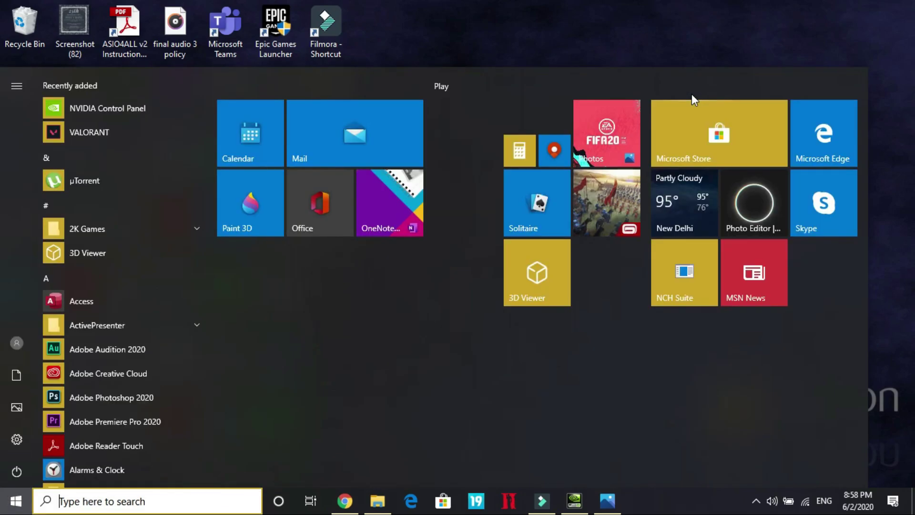
key(super+r)
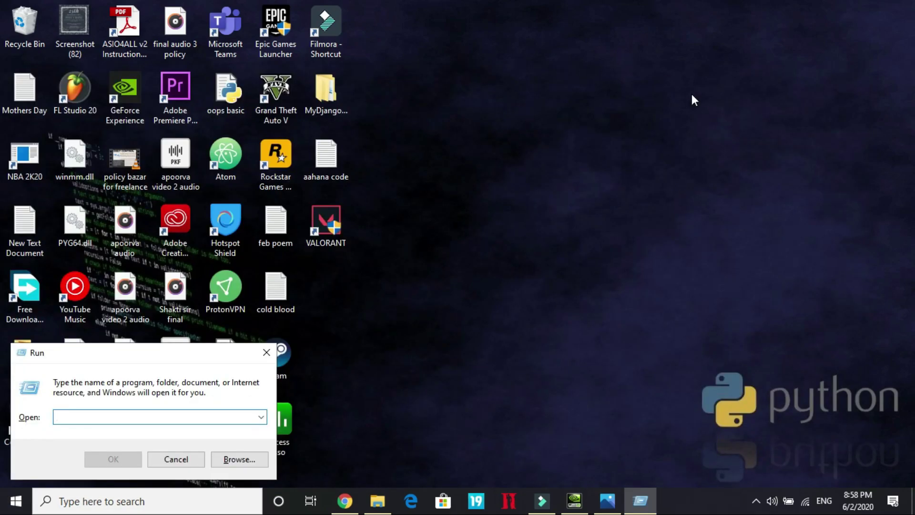
text(%te)
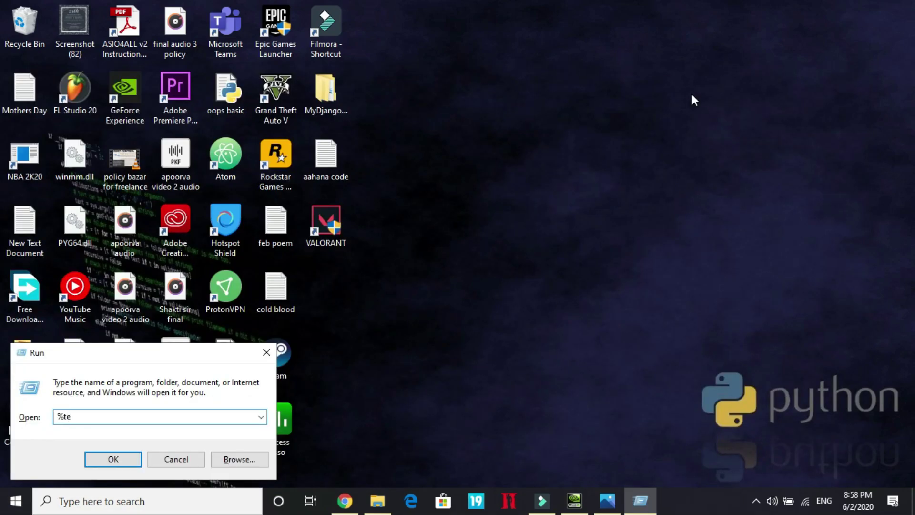
text(mp%)
key(Return)
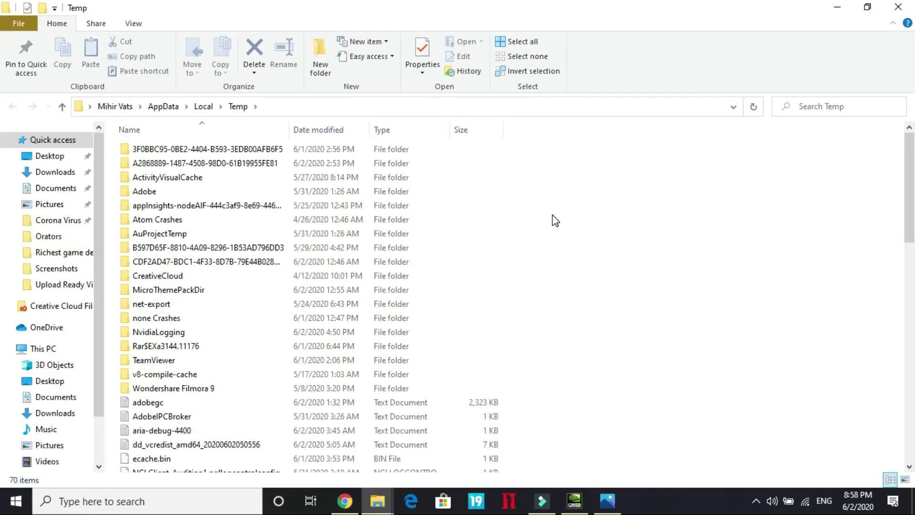
Permanently delete all Temp items, skipping every file that needs administrator permission.
key(ctrl+a)
click(519, 282)
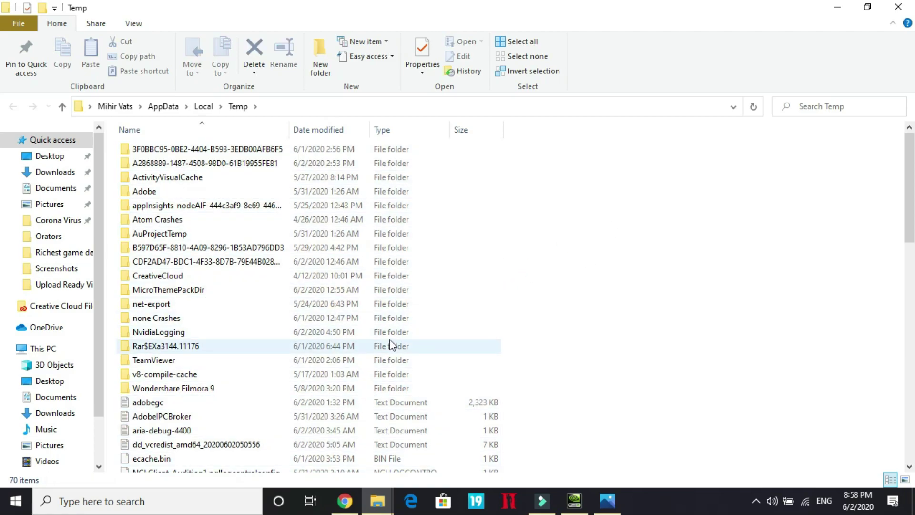
click(355, 319)
key(ctrl+a)
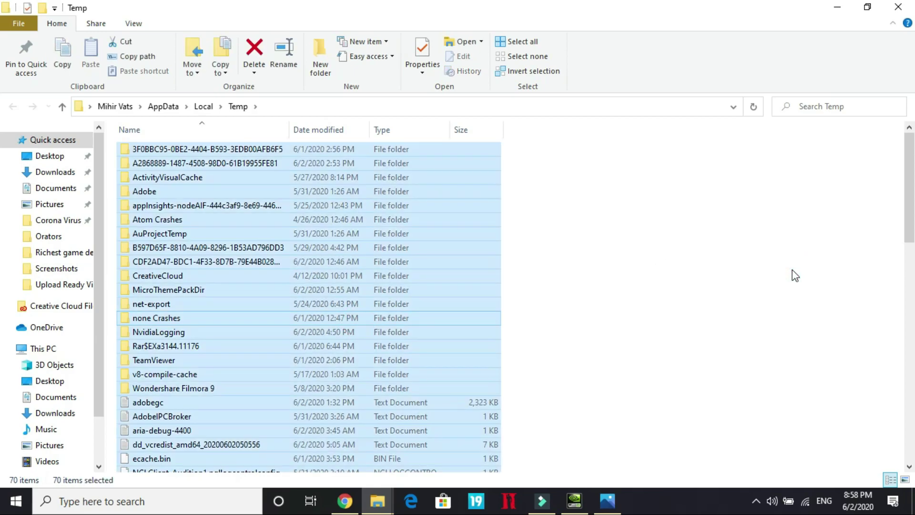
key(shift+Delete)
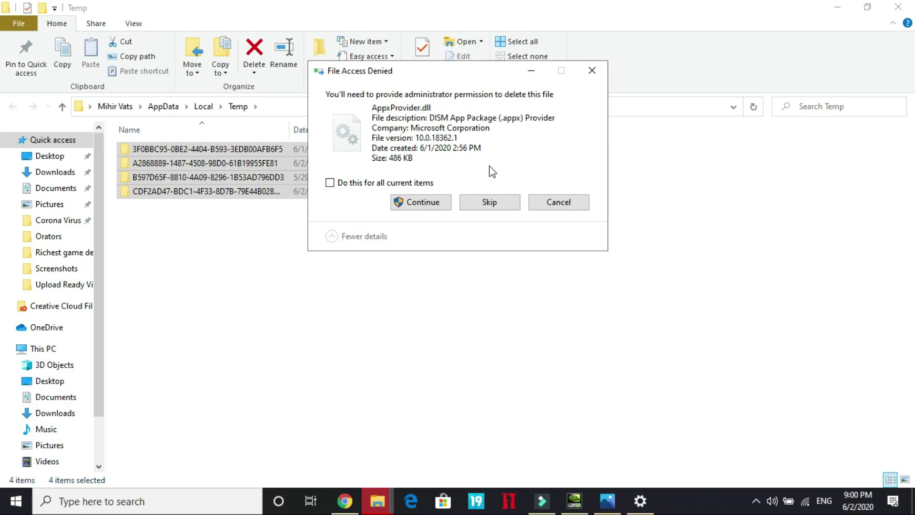
click(489, 201)
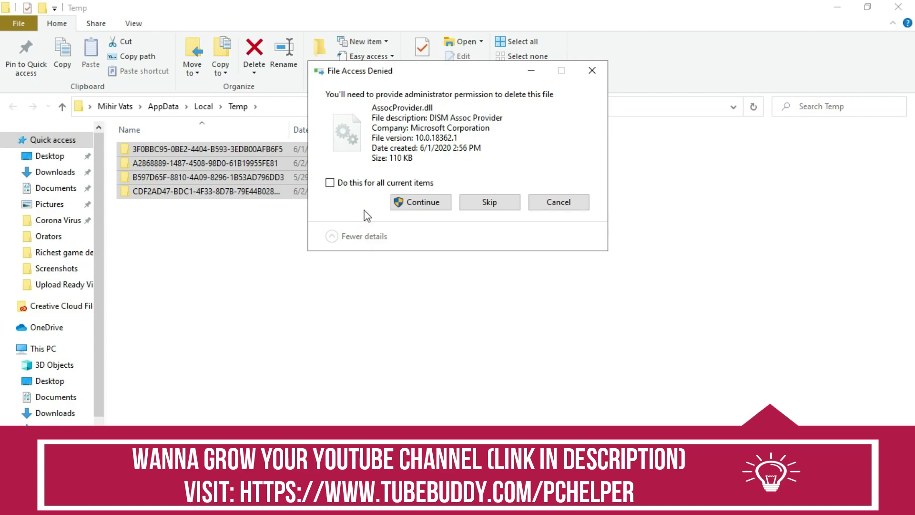
click(348, 183)
click(515, 204)
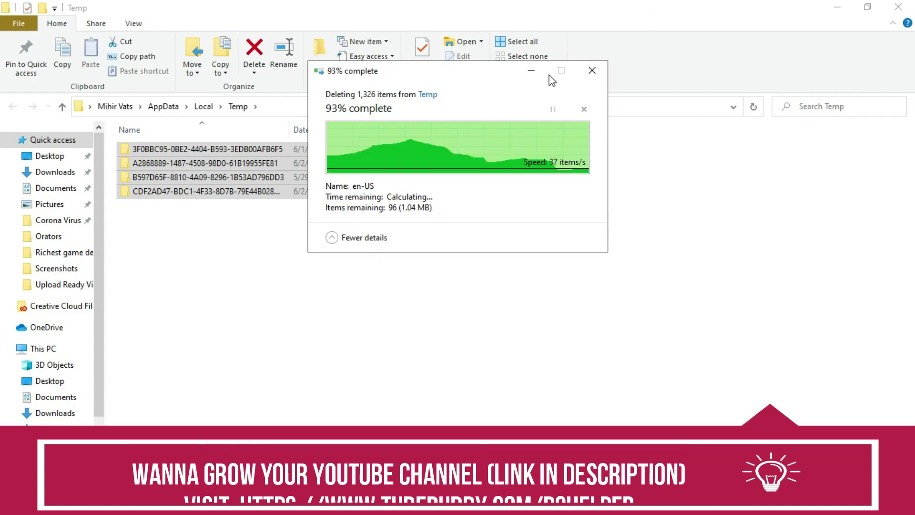
click(589, 72)
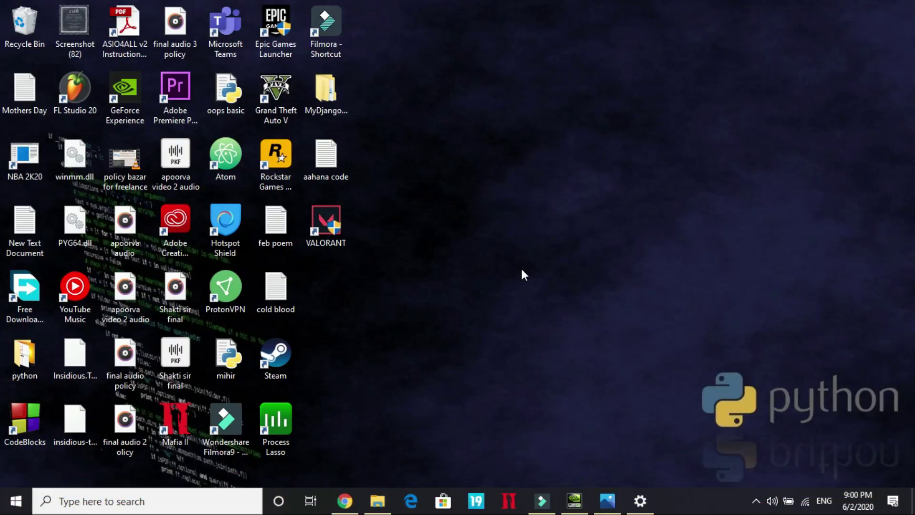
Switch Game Mode off under Settings > Gaming > Game Mode.
click(16, 500)
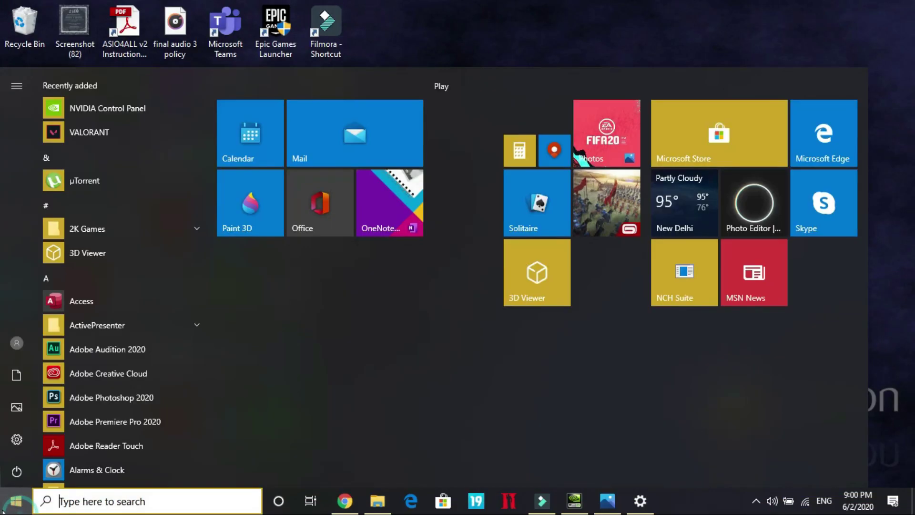
click(18, 439)
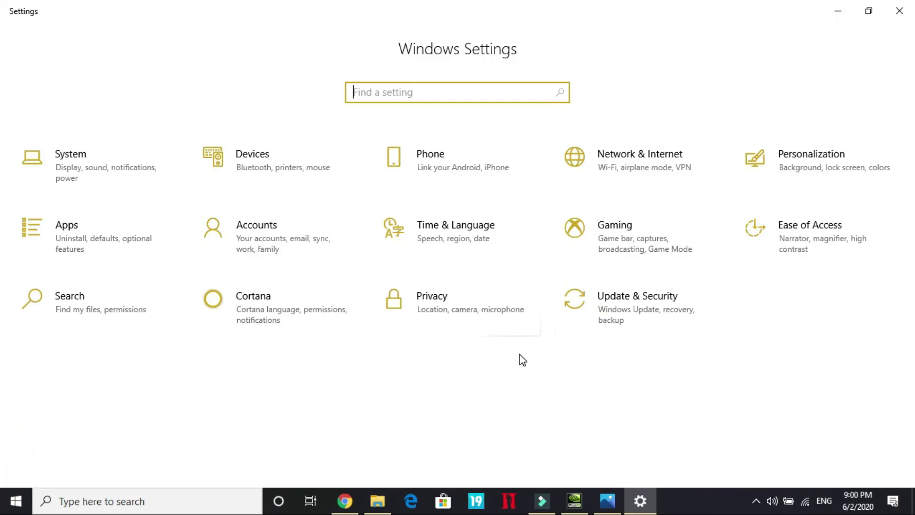
click(612, 238)
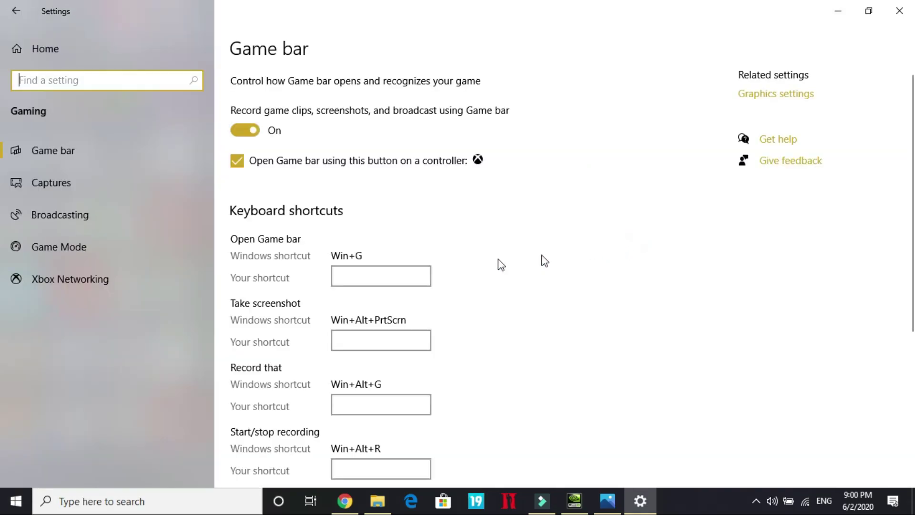
click(36, 241)
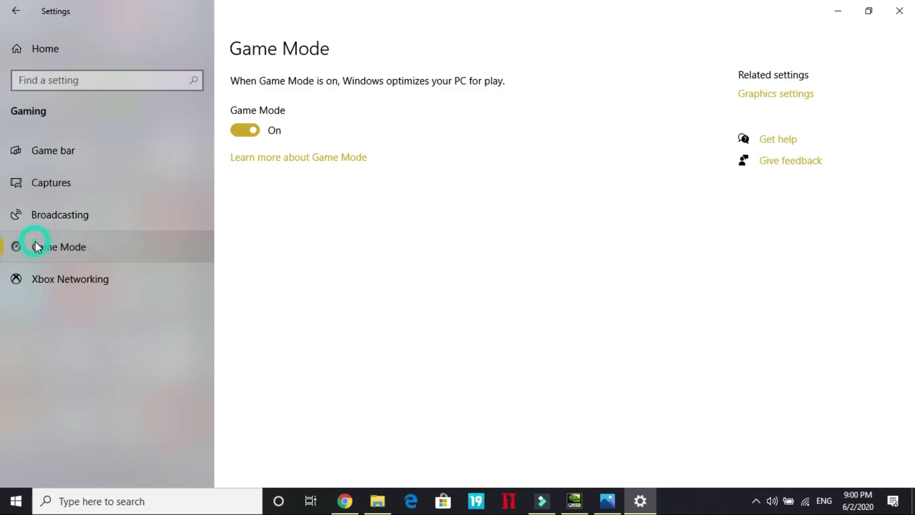
click(249, 136)
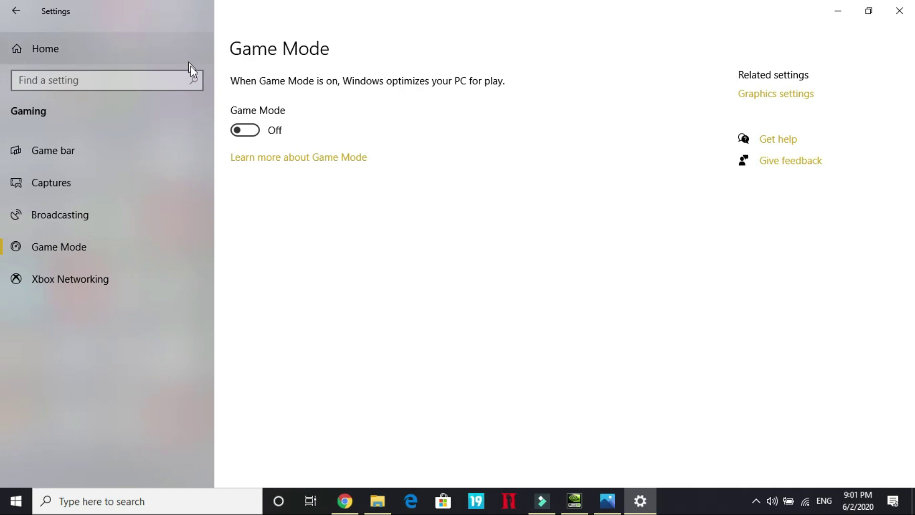
click(900, 10)
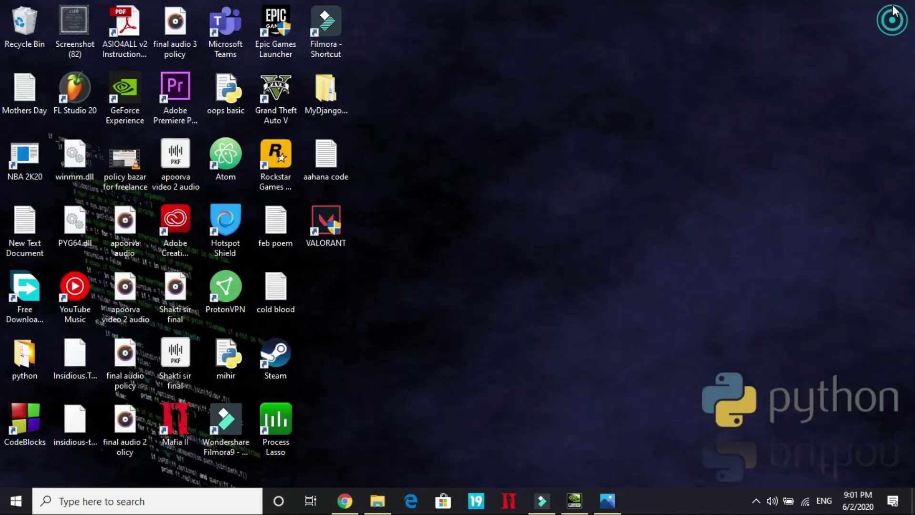